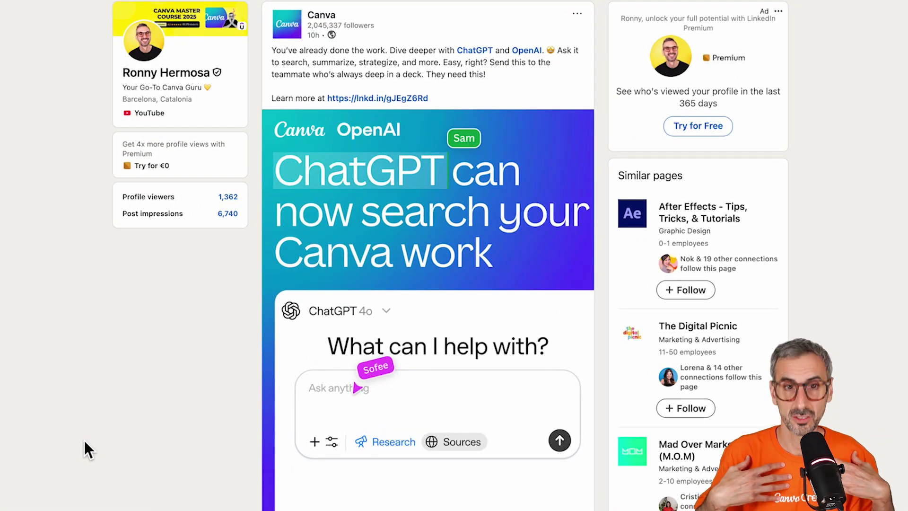
Step: Advance the LinkedIn Canva post's carousel to the 'Connect your Canva to ChatGPT' slide
{"action": "mouse_move", "coordinate": [371, 478]}
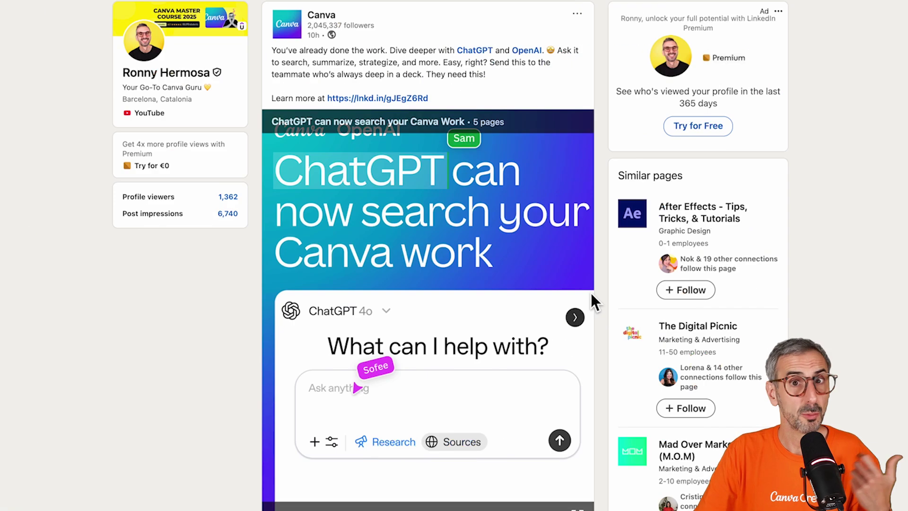
{"action": "left_click", "coordinate": [575, 316]}
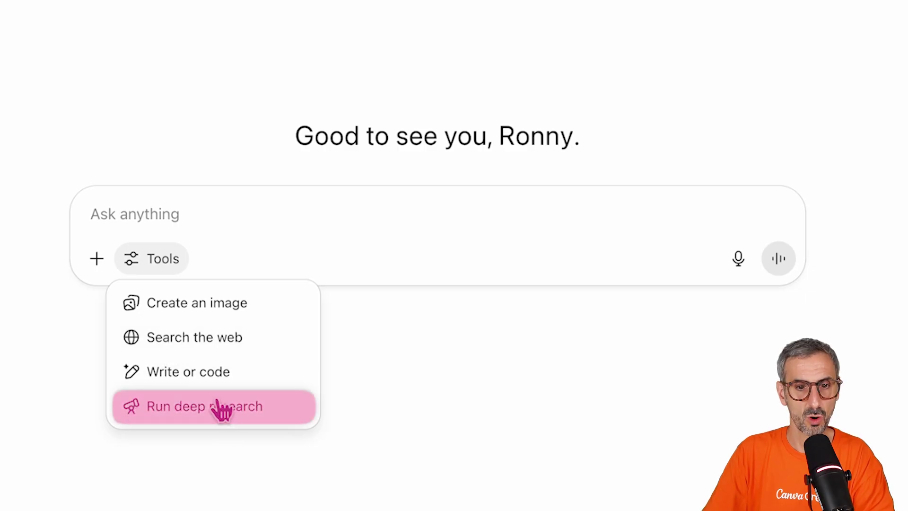
Step: Turn on Run deep research and open Settings > Connectors via Sources > Connect more
{"action": "left_click", "coordinate": [138, 418]}
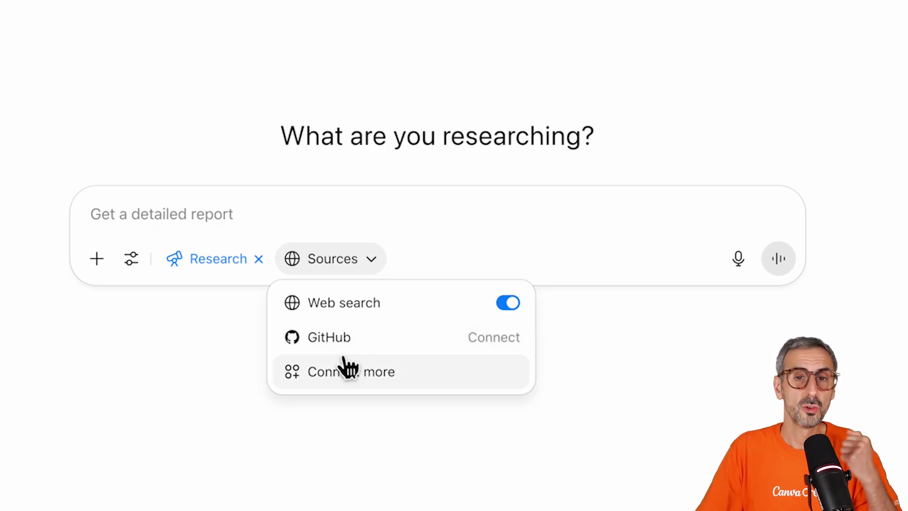
{"action": "left_click", "coordinate": [327, 338]}
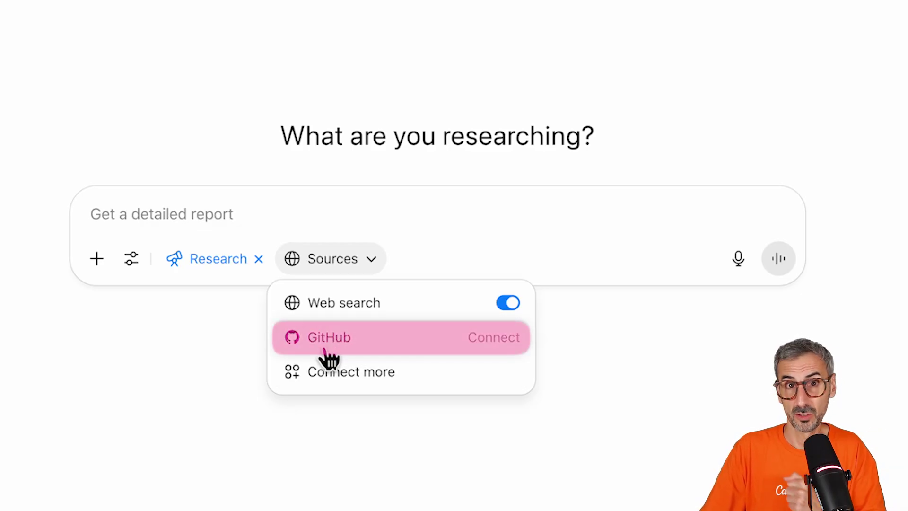
{"action": "left_click", "coordinate": [352, 378]}
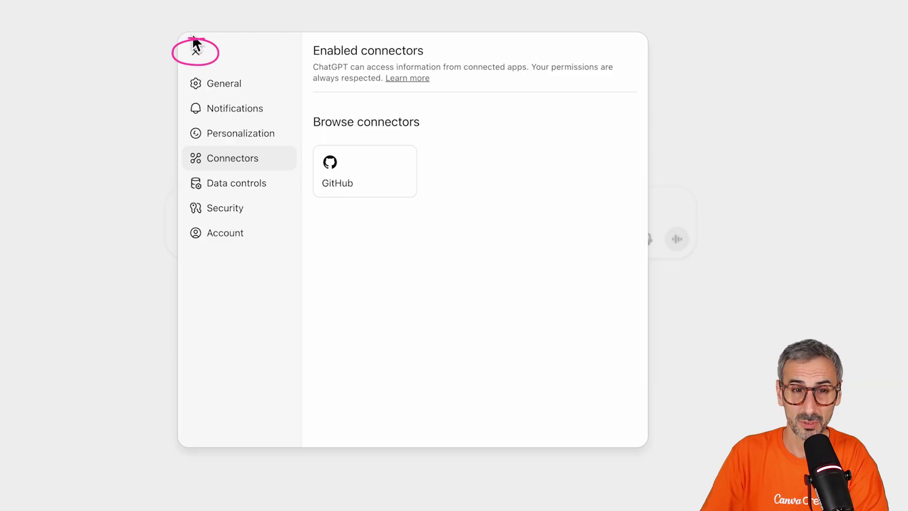
Step: Close the Connectors settings to return to the 'What are you researching?' page
{"action": "left_click", "coordinate": [197, 57]}
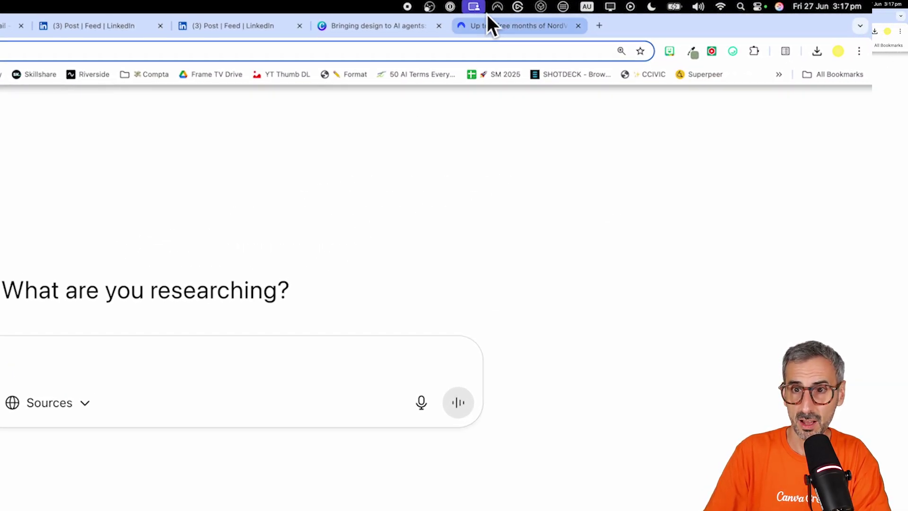
Step: Connect NordVPN to a United States server and reload the ChatGPT tab
{"action": "left_click", "coordinate": [498, 7]}
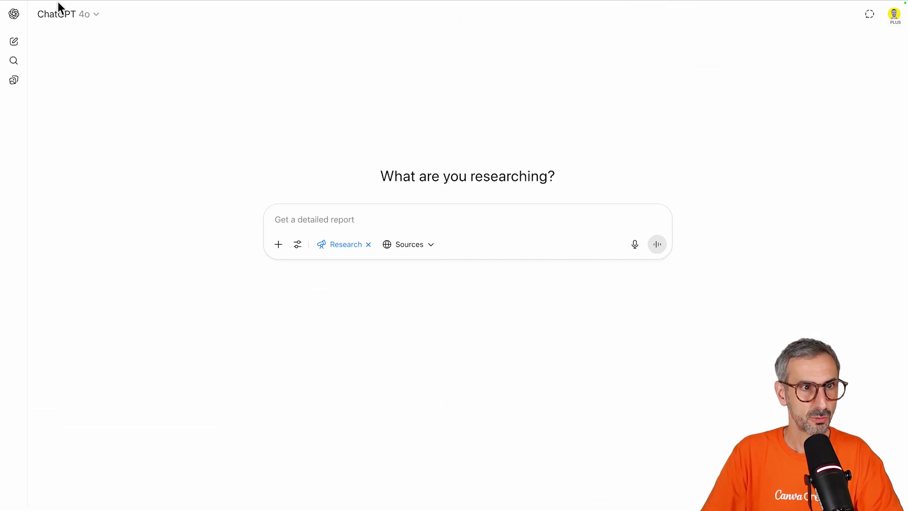
{"action": "mouse_move", "coordinate": [58, 1]}
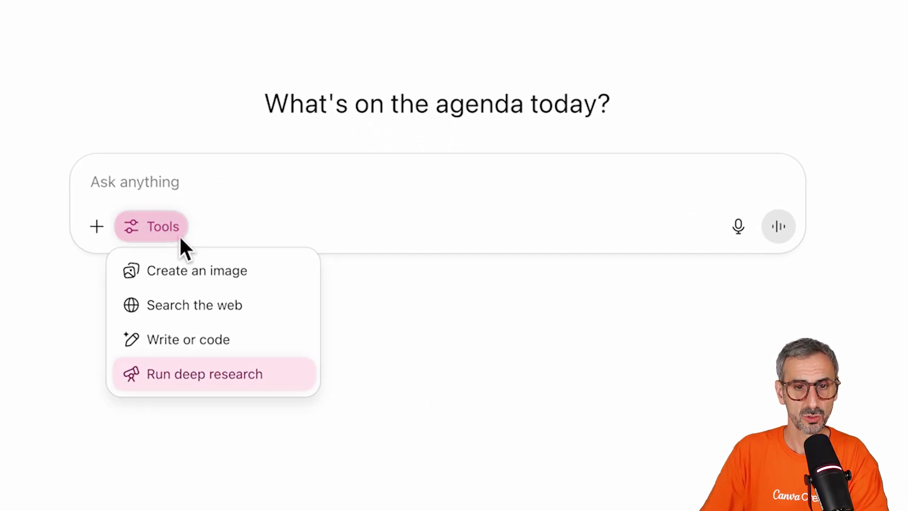
Step: With deep research on, pick the Canva connector under Connect more and continue to Canva's consent page
{"action": "left_click", "coordinate": [187, 374]}
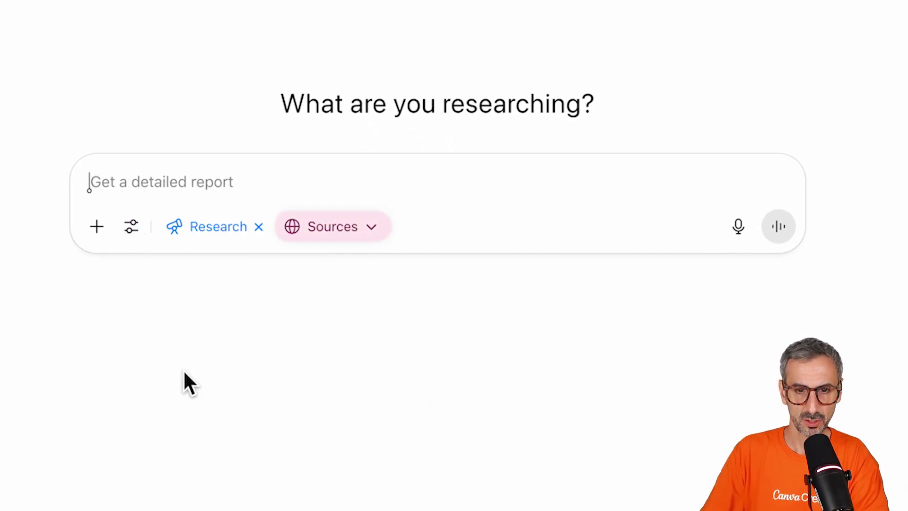
{"action": "left_click", "coordinate": [363, 236]}
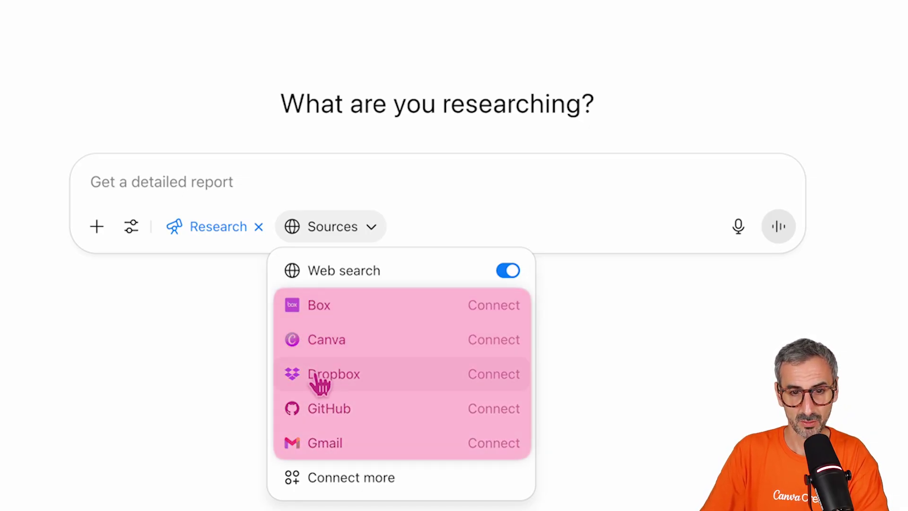
{"action": "left_click", "coordinate": [350, 480]}
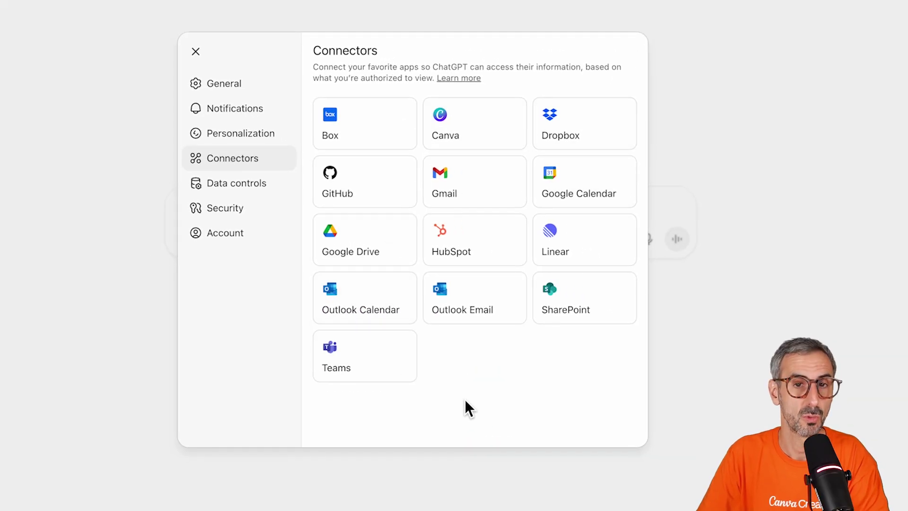
{"action": "left_click", "coordinate": [480, 141]}
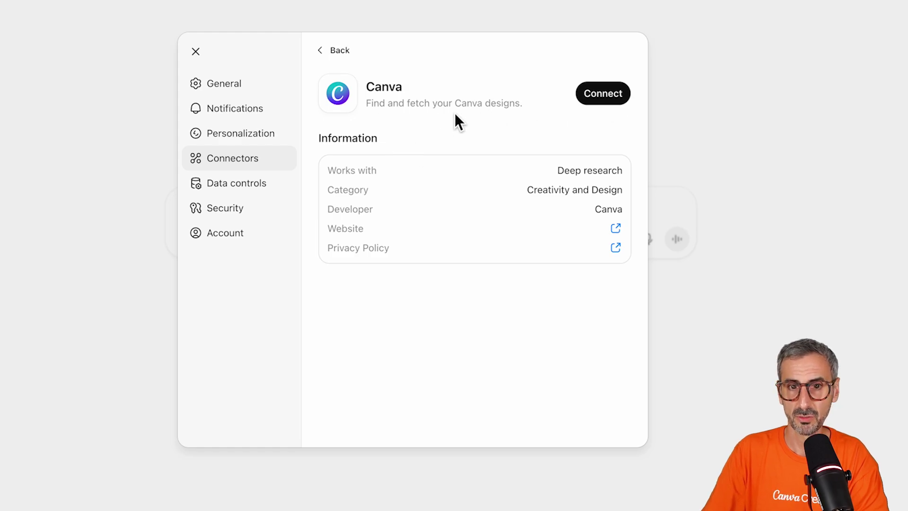
{"action": "left_click", "coordinate": [616, 95]}
{"action": "left_click", "coordinate": [395, 408]}
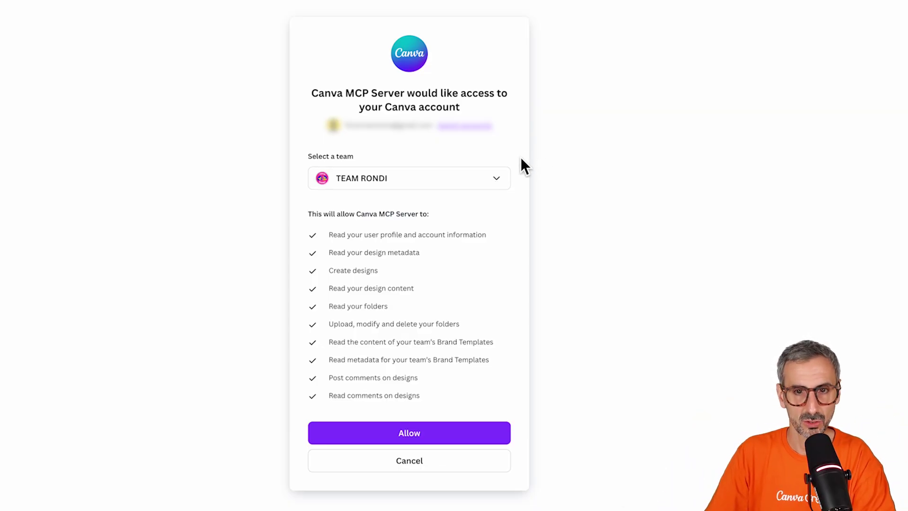
Step: Choose the personal team on Canva's consent page and allow ChatGPT access
{"action": "left_click", "coordinate": [497, 179]}
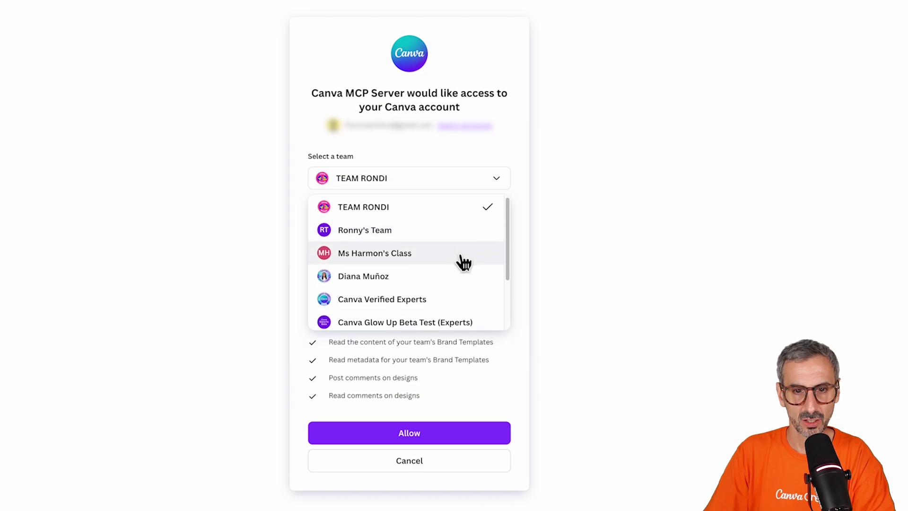
{"action": "scroll", "coordinate": [464, 261], "scroll_direction": "down", "scroll_amount": 1}
{"action": "left_click", "coordinate": [357, 206]}
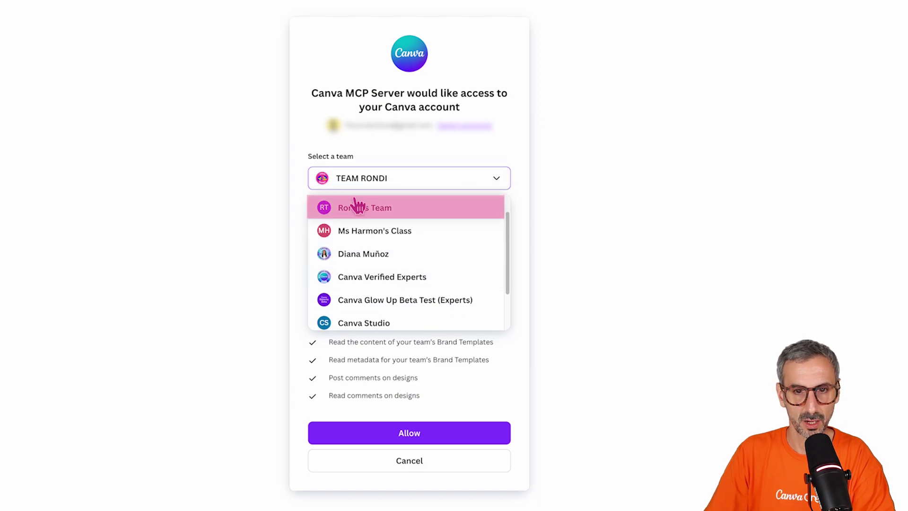
{"action": "left_click", "coordinate": [430, 436]}
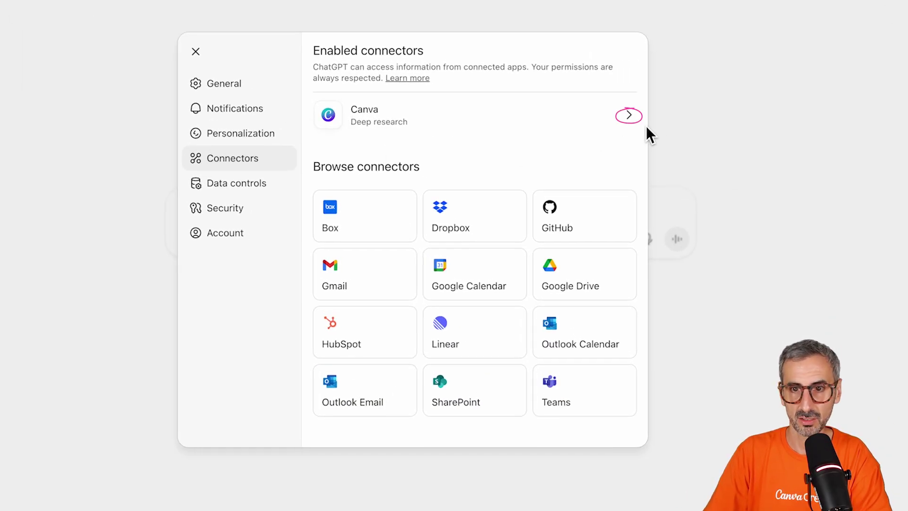
Step: Open the enabled Canva connector's details and reveal the Manage menu with Disconnect
{"action": "left_click", "coordinate": [631, 119]}
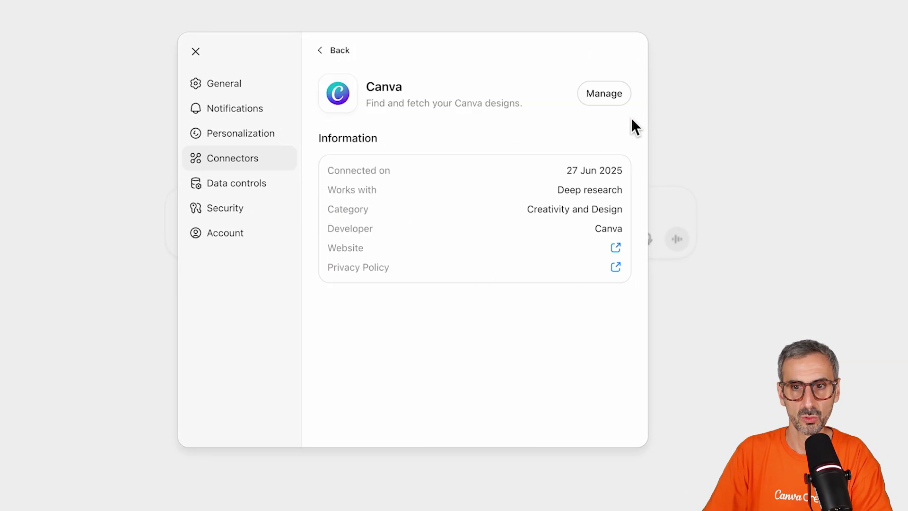
{"action": "left_click", "coordinate": [616, 100]}
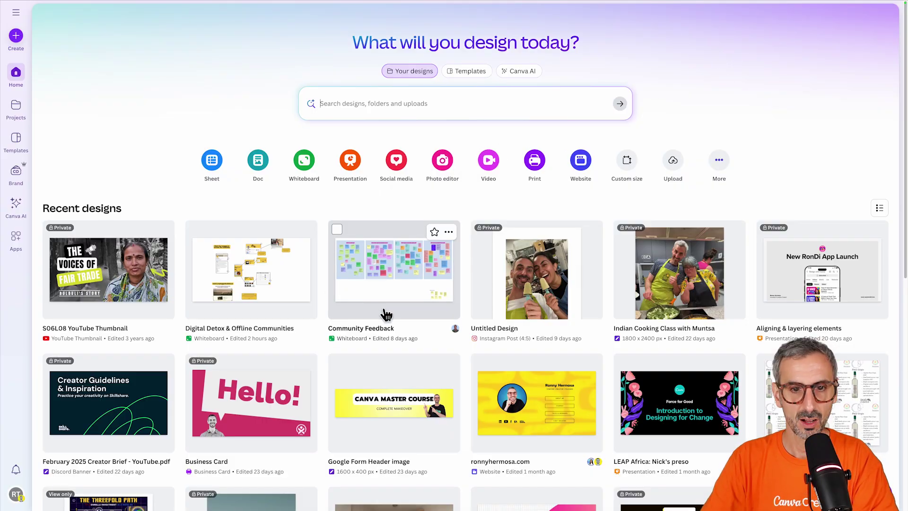
Step: View the Community Feedback whiteboard's four sticky-note sections, then copy its title from Home
{"action": "mouse_move", "coordinate": [355, 279]}
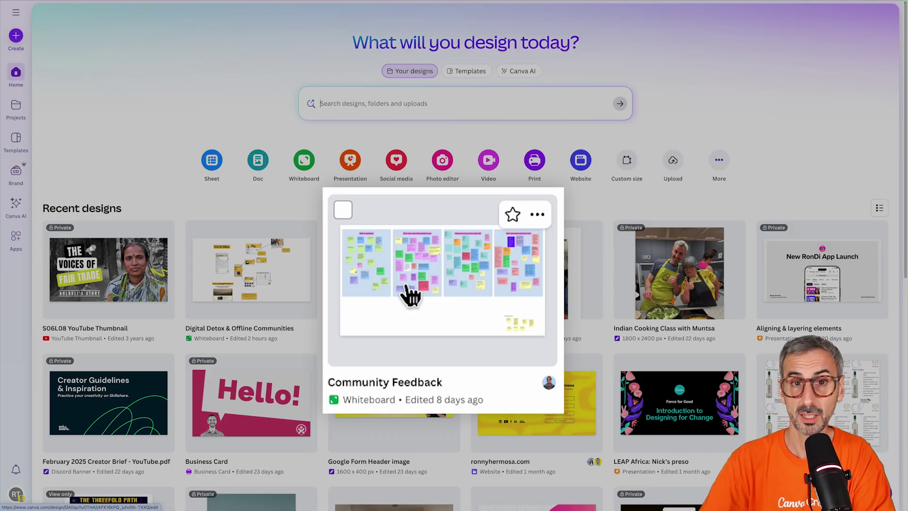
{"action": "left_click", "coordinate": [544, 304]}
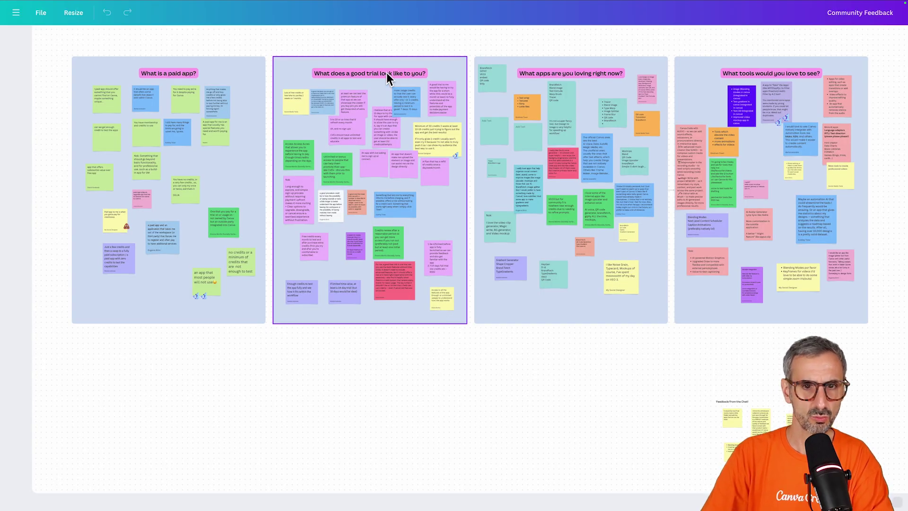
{"action": "scroll", "coordinate": [263, 302], "scroll_direction": "up", "scroll_amount": 2}
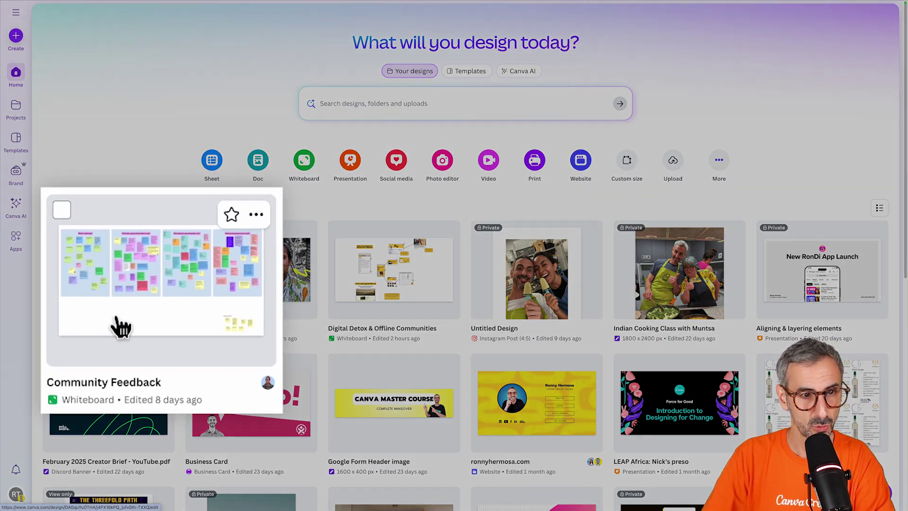
{"action": "left_click", "coordinate": [69, 378]}
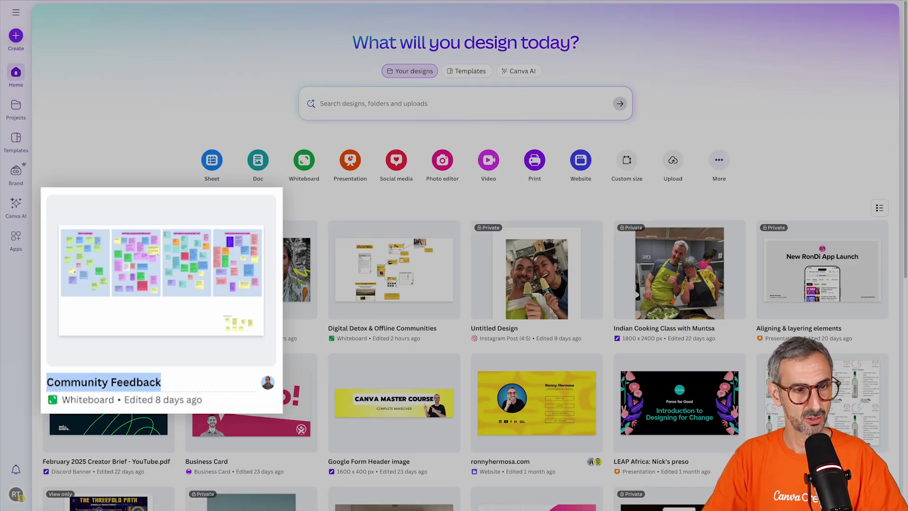
{"action": "left_click", "coordinate": [155, 140]}
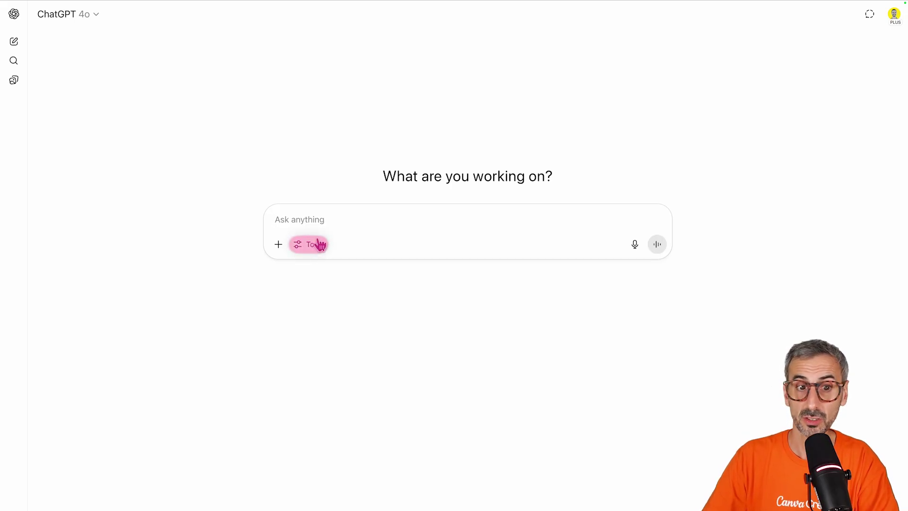
Step: Run deep research with Canva as the only source, web search off, and paste the whiteboard summary prompt
{"action": "left_click", "coordinate": [318, 245]}
{"action": "left_click", "coordinate": [336, 324]}
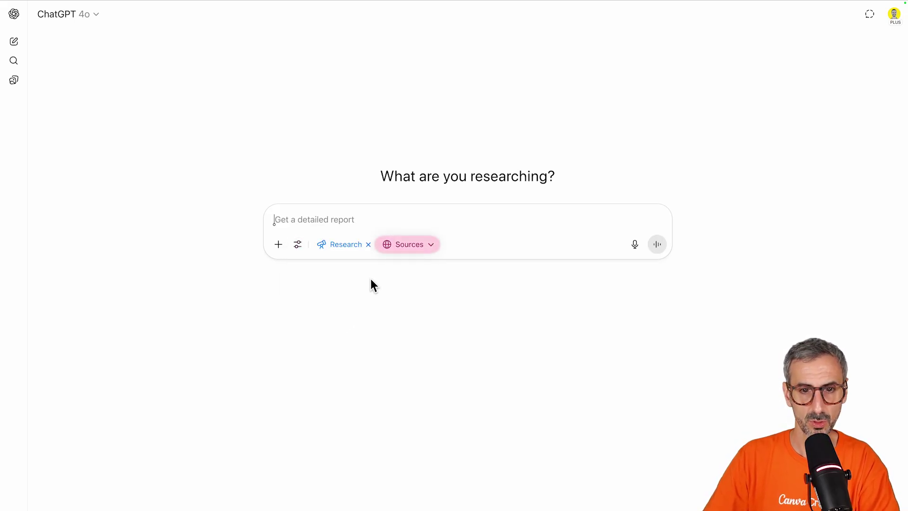
{"action": "left_click", "coordinate": [406, 244]}
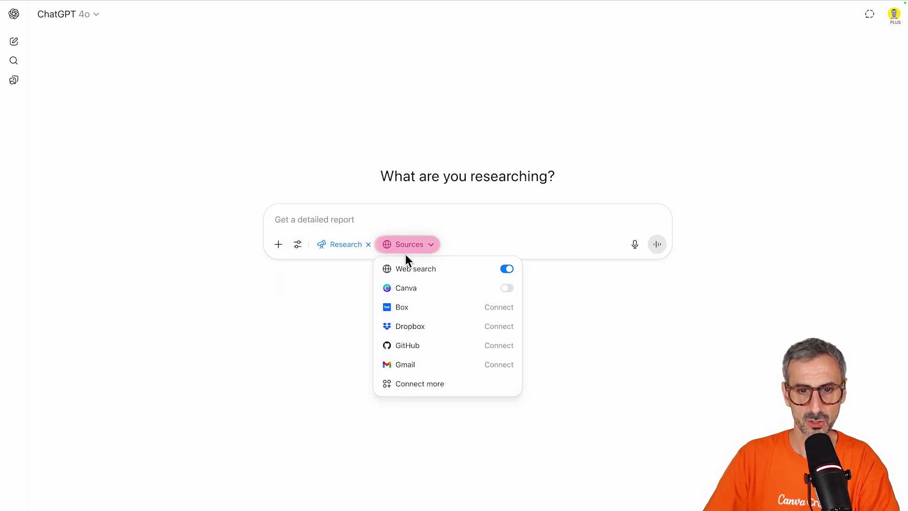
{"action": "left_click", "coordinate": [507, 289]}
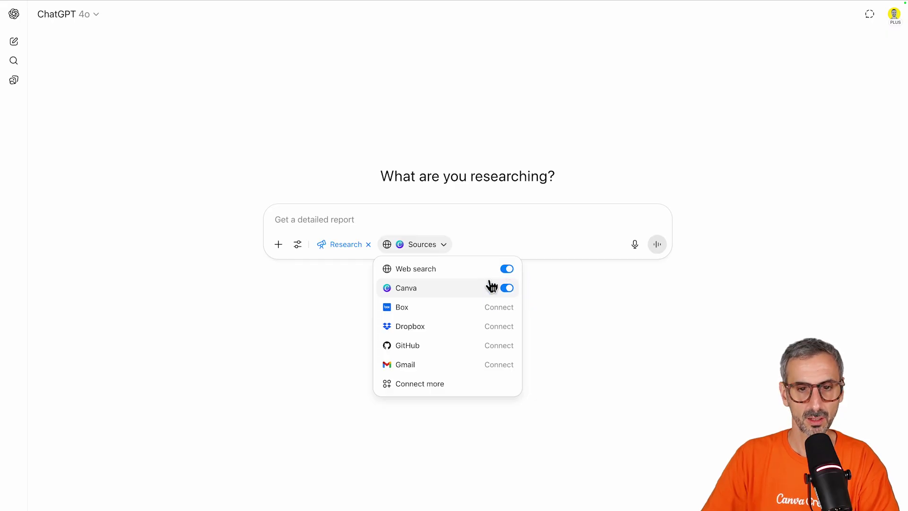
{"action": "left_click", "coordinate": [502, 271]}
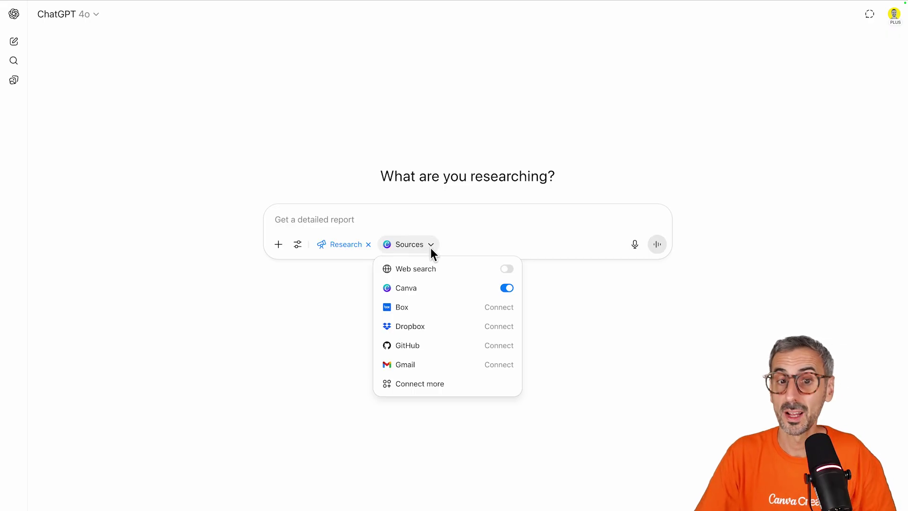
{"action": "left_click", "coordinate": [468, 226]}
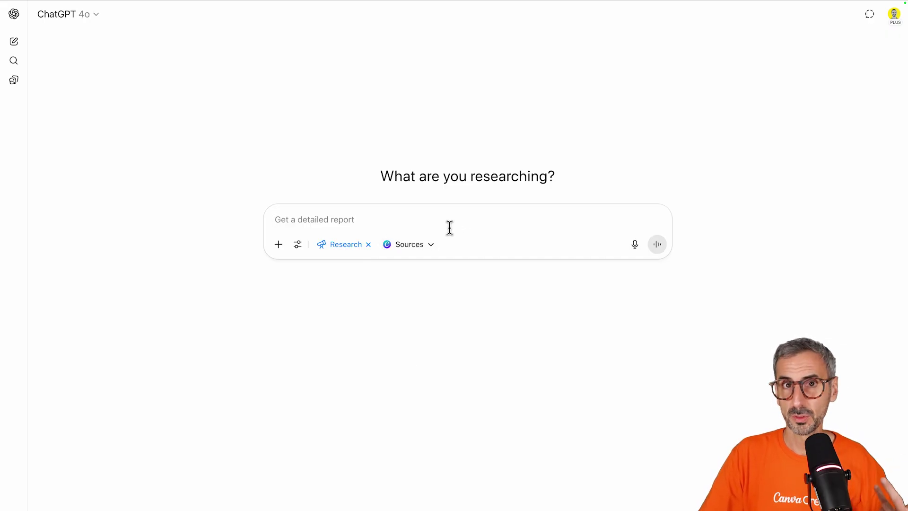
{"action": "type", "text": "find the Canva Whiteboard titled \"Community Feedback\" and summarize the sticky notes on each of the 4 sections."}
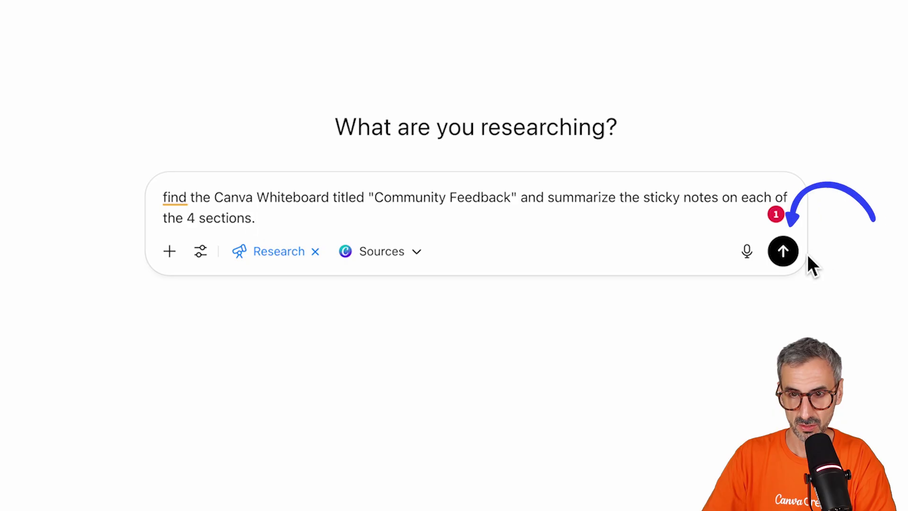
Step: Send the research request and review the reply to the clarifying questions
{"action": "left_click", "coordinate": [783, 251]}
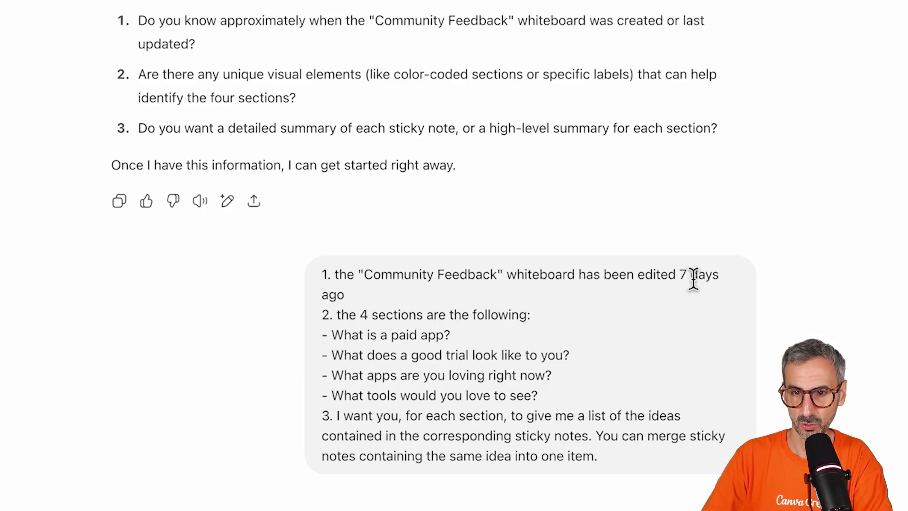
{"action": "left_click_drag", "start_coordinate": [638, 275], "coordinate": [718, 294]}
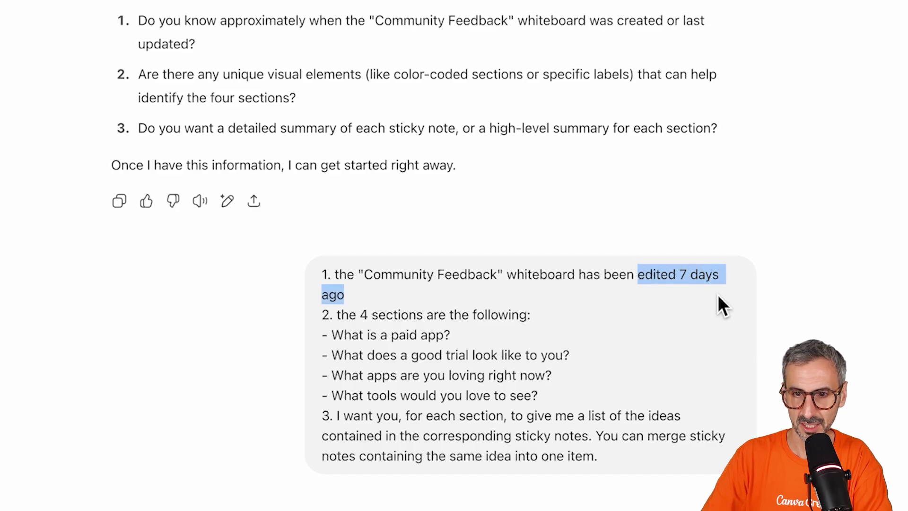
{"action": "left_click", "coordinate": [694, 315]}
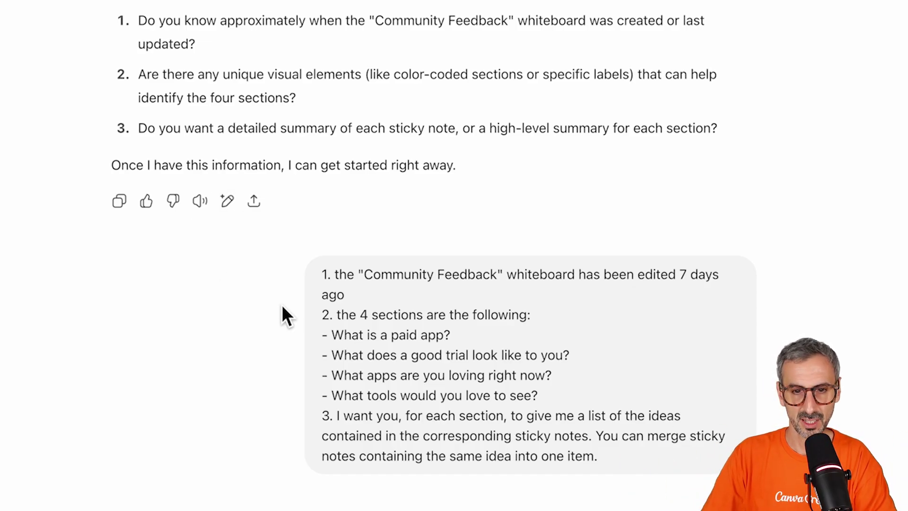
Step: Scroll down through the reply to the finished 'Community Feedback Whiteboard Summary' report
{"action": "scroll", "coordinate": [347, 334], "scroll_direction": "down", "scroll_amount": 1}
{"action": "left_click_drag", "start_coordinate": [332, 308], "coordinate": [572, 376]}
{"action": "left_click", "coordinate": [586, 350]}
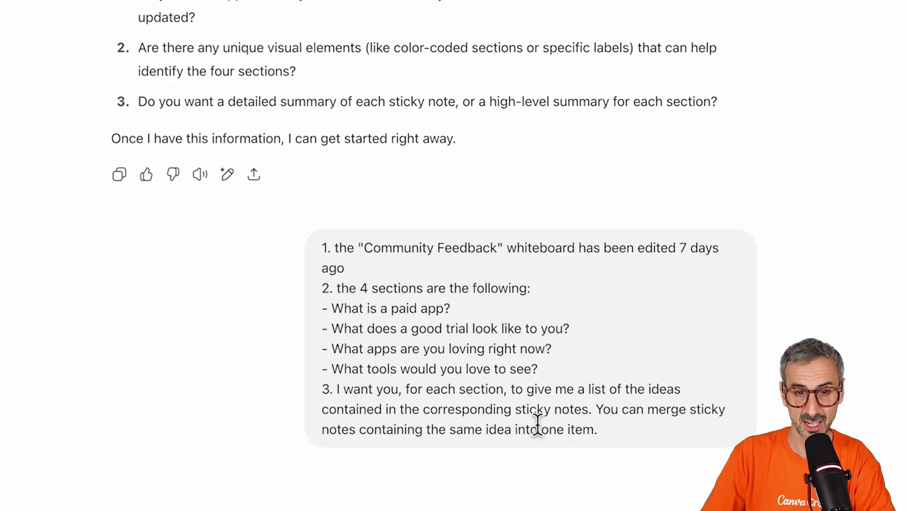
{"action": "scroll", "coordinate": [524, 440], "scroll_direction": "down", "scroll_amount": 1}
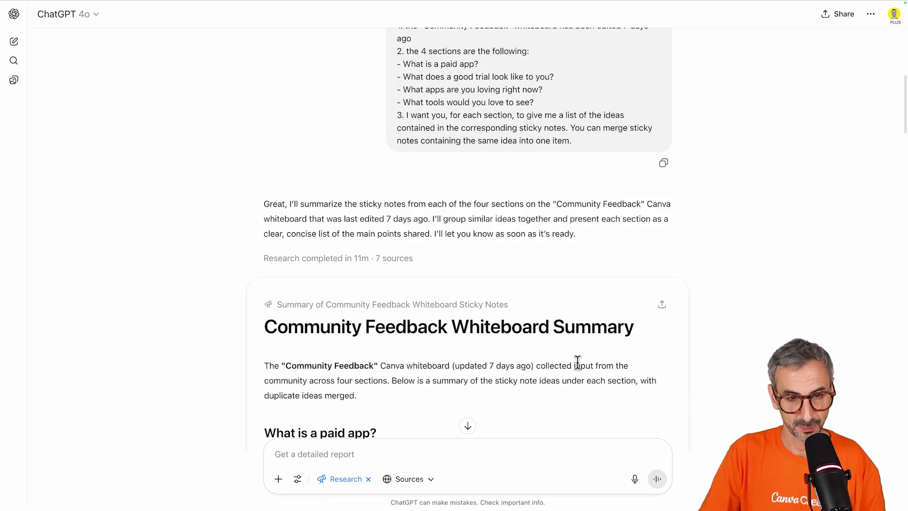
{"action": "scroll", "coordinate": [308, 273], "scroll_direction": "down", "scroll_amount": 2}
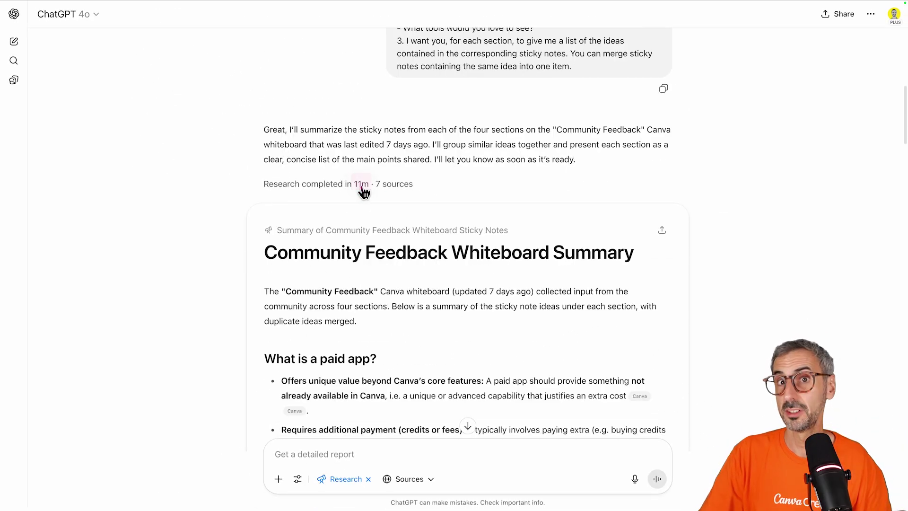
{"action": "scroll", "coordinate": [361, 192], "scroll_direction": "down", "scroll_amount": 2}
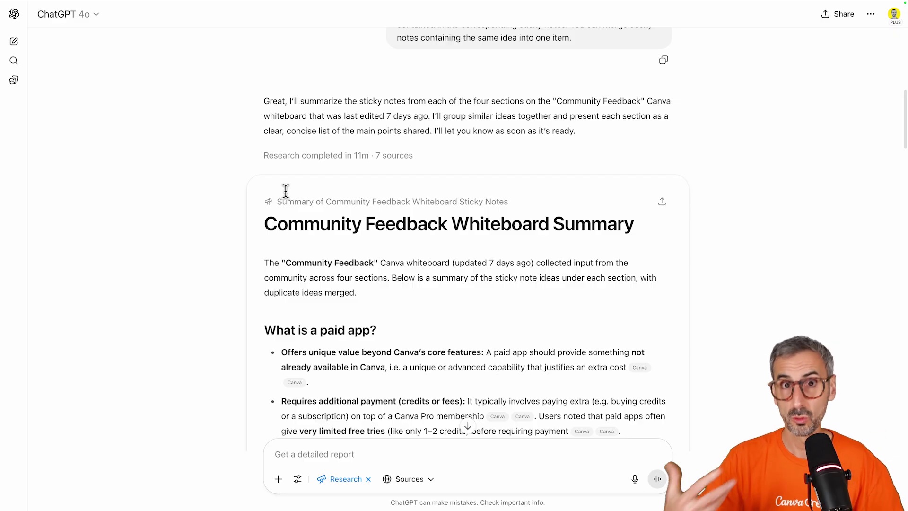
{"action": "scroll", "coordinate": [283, 194], "scroll_direction": "up", "scroll_amount": 2}
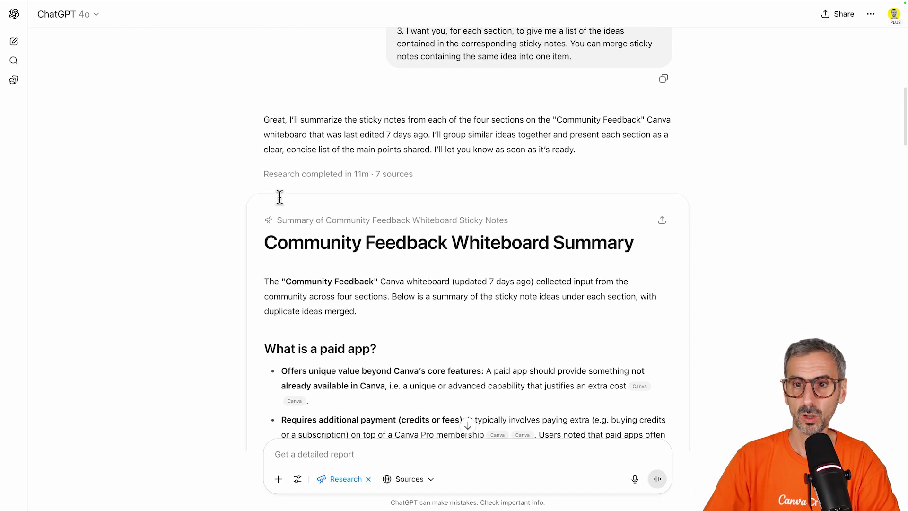
{"action": "scroll", "coordinate": [400, 222], "scroll_direction": "up", "scroll_amount": 1}
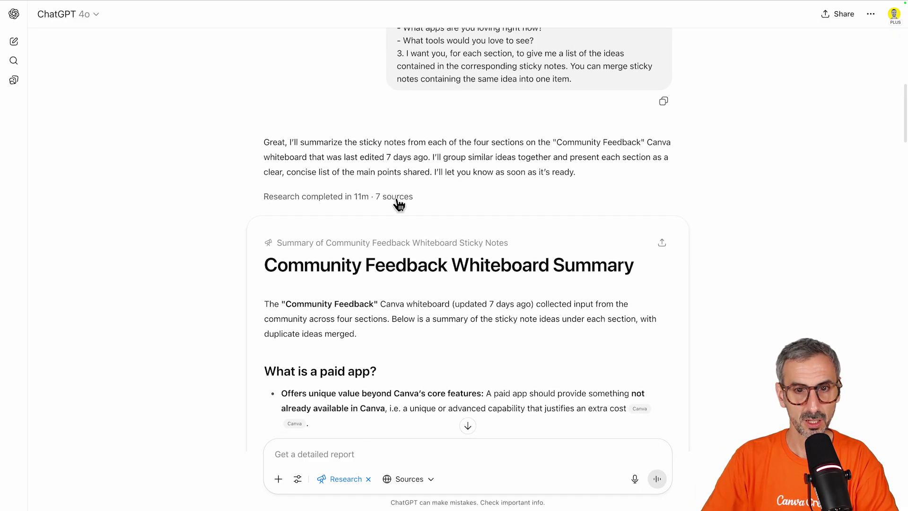
Step: Open the 'Research completed in 11m · 7 sources' activity log and scroll through its Canva reads and reasoning steps
{"action": "left_click", "coordinate": [346, 207]}
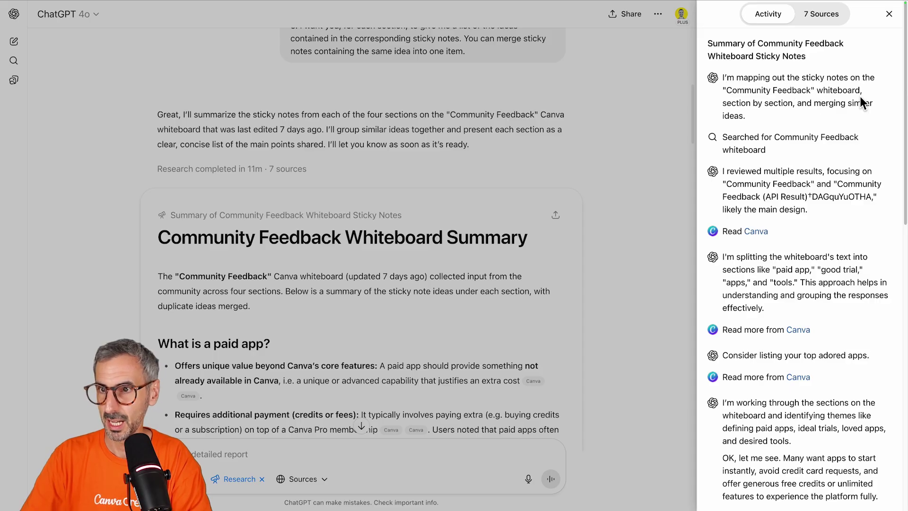
{"action": "scroll", "coordinate": [742, 104], "scroll_direction": "down", "scroll_amount": 3}
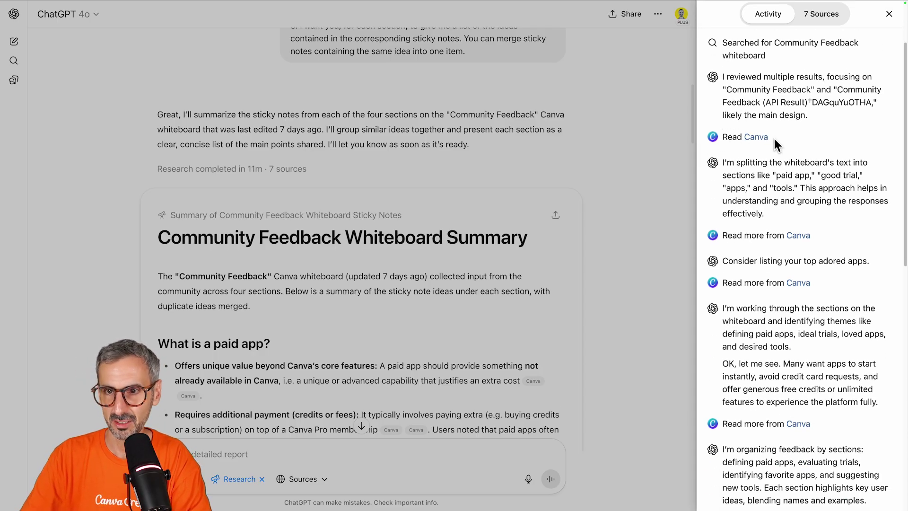
{"action": "scroll", "coordinate": [785, 236], "scroll_direction": "down", "scroll_amount": 4}
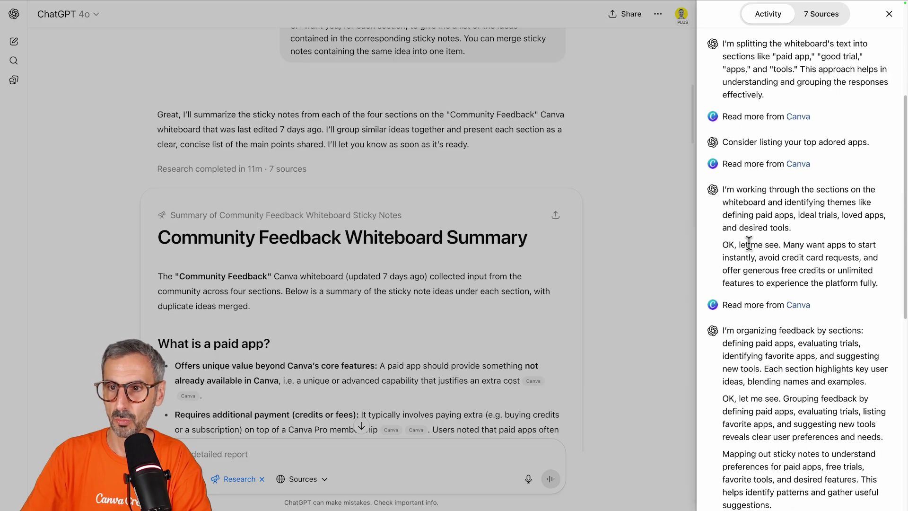
{"action": "scroll", "coordinate": [752, 246], "scroll_direction": "down", "scroll_amount": 10}
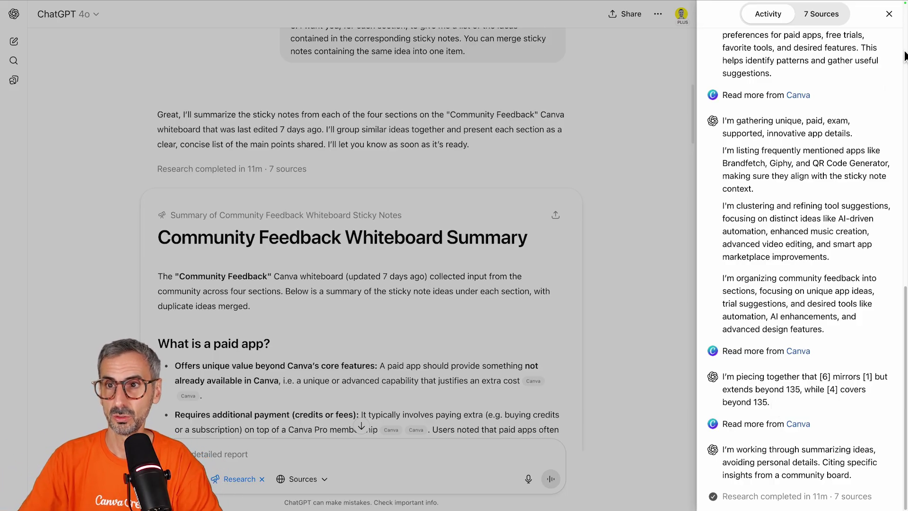
Step: List the 7 cited sources, all Canva Community Feedback sticky-note excerpts, and scroll through them
{"action": "left_click", "coordinate": [823, 14]}
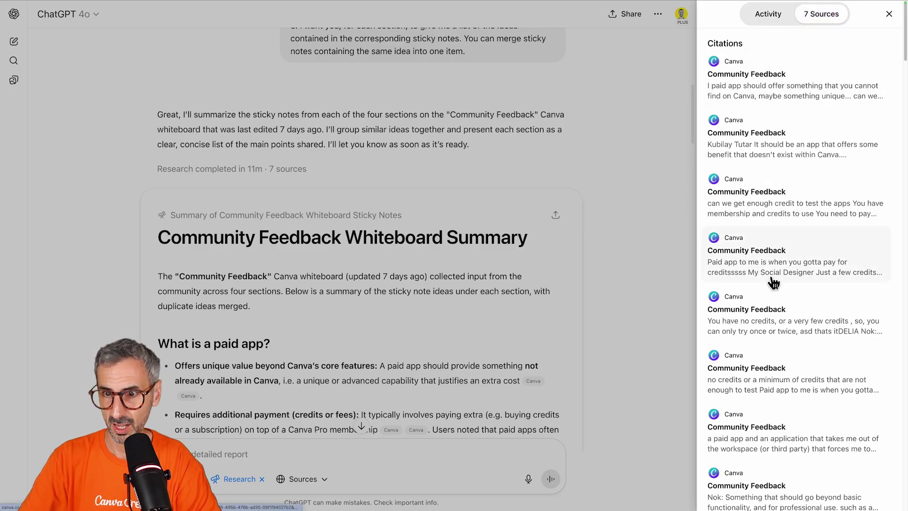
{"action": "scroll", "coordinate": [771, 376], "scroll_direction": "down", "scroll_amount": 8}
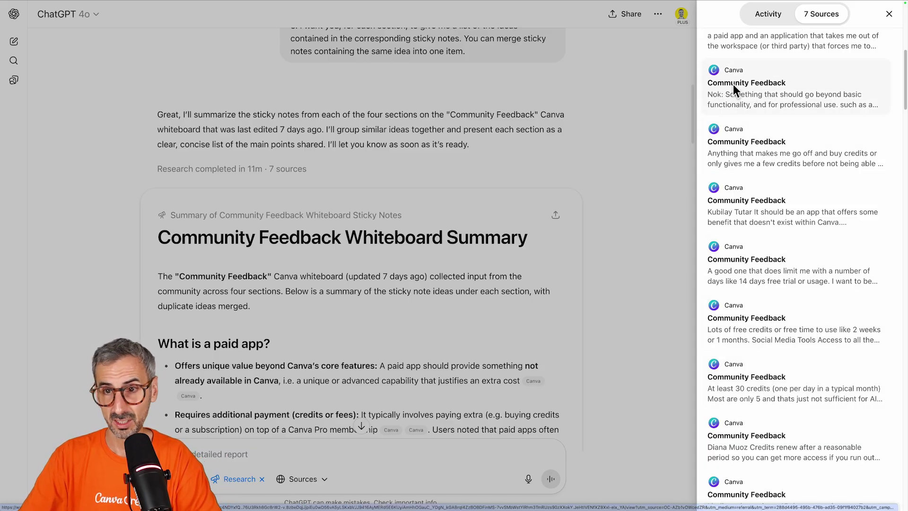
{"action": "scroll", "coordinate": [740, 142], "scroll_direction": "down", "scroll_amount": 4}
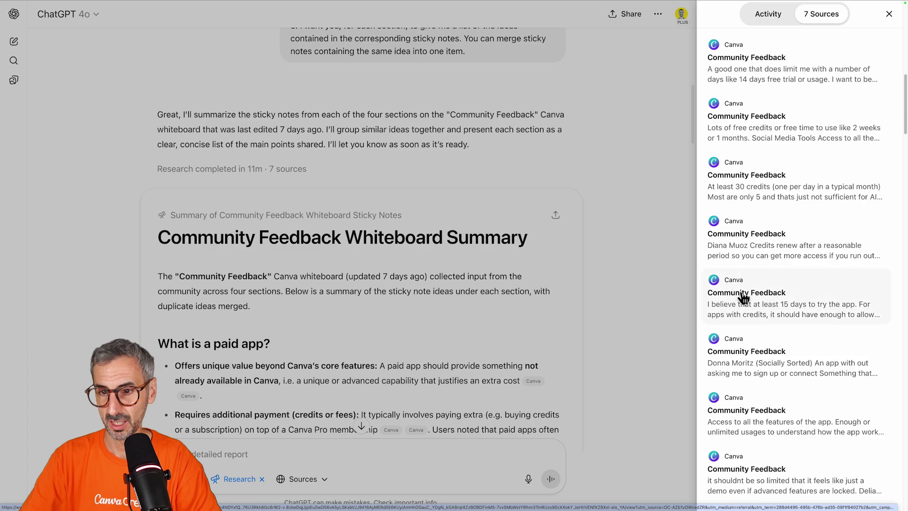
{"action": "scroll", "coordinate": [780, 331], "scroll_direction": "down", "scroll_amount": 10}
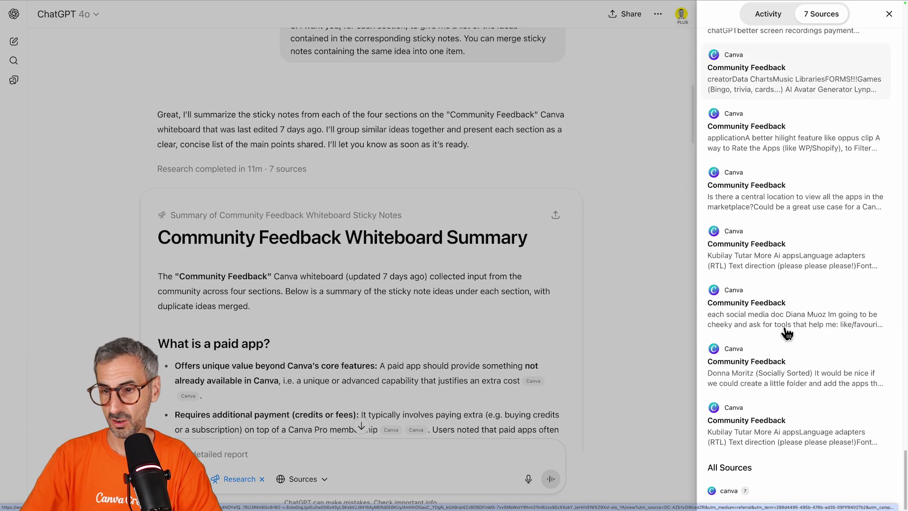
{"action": "scroll", "coordinate": [784, 340], "scroll_direction": "up", "scroll_amount": 15}
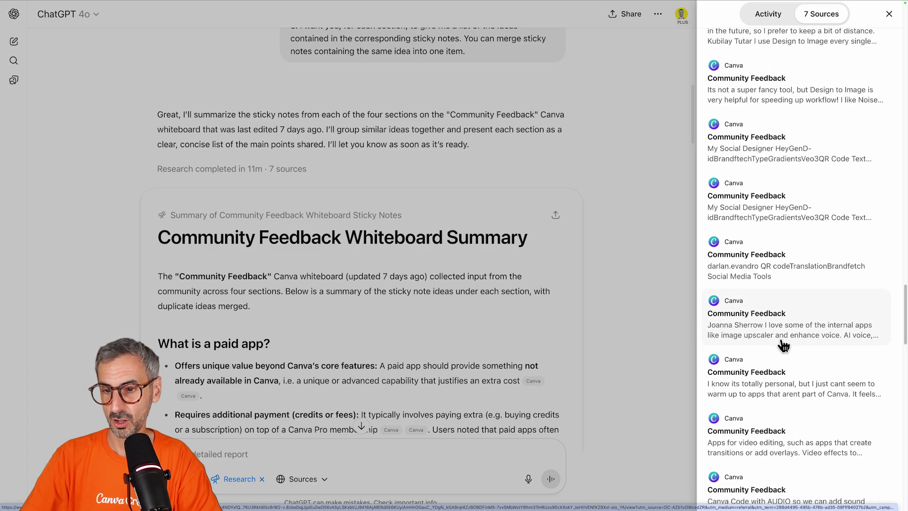
Step: Close the sources panel and scroll down through the whiteboard summary report
{"action": "left_click", "coordinate": [895, 17]}
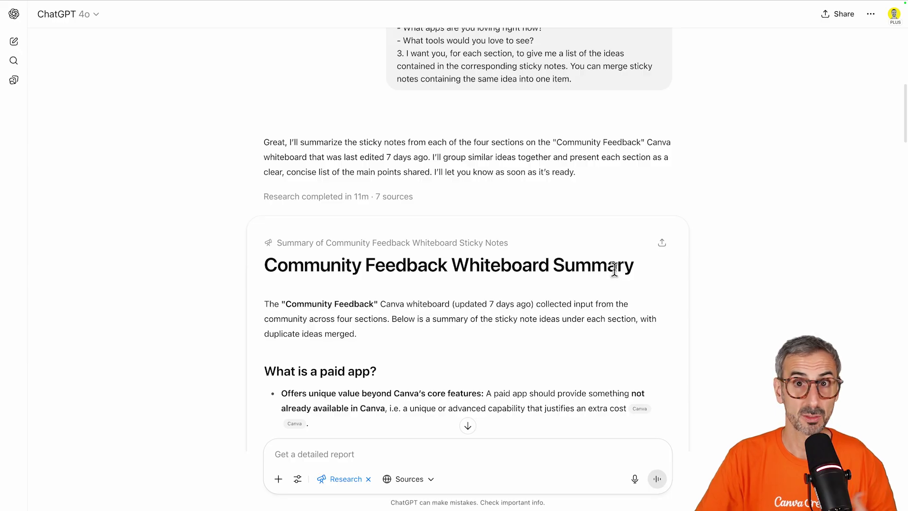
{"action": "scroll", "coordinate": [568, 251], "scroll_direction": "down", "scroll_amount": 2}
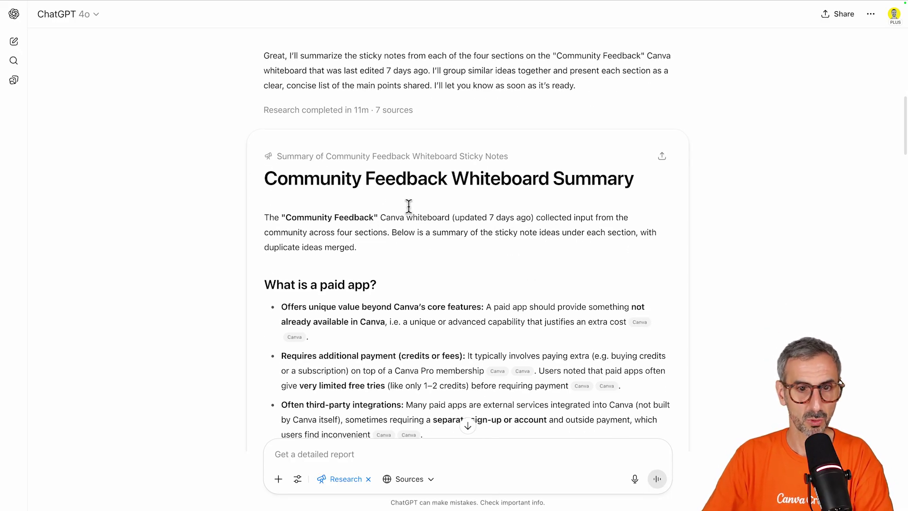
{"action": "scroll", "coordinate": [401, 210], "scroll_direction": "down", "scroll_amount": 2}
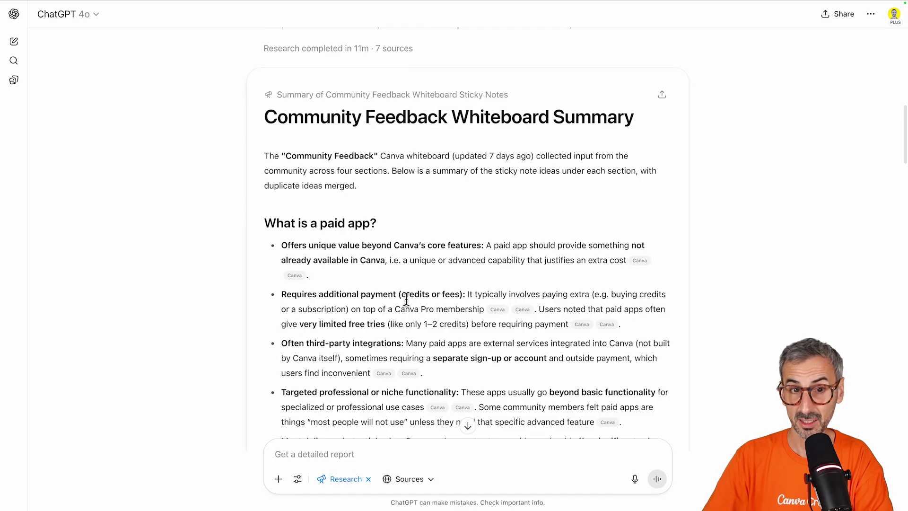
{"action": "scroll", "coordinate": [406, 300], "scroll_direction": "down", "scroll_amount": 1}
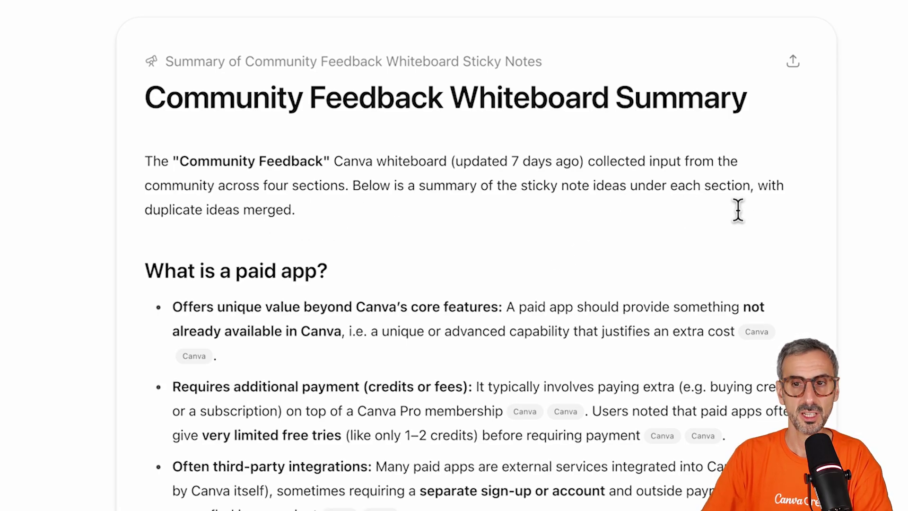
{"action": "scroll", "coordinate": [707, 229], "scroll_direction": "down", "scroll_amount": 3}
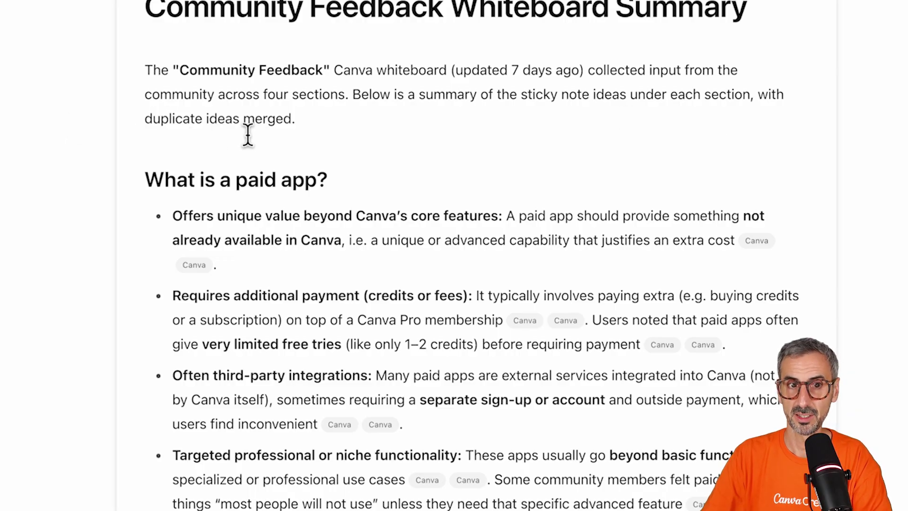
{"action": "scroll", "coordinate": [239, 176], "scroll_direction": "down", "scroll_amount": 5}
Step: Highlight the five bullets under 'What is a paid app?', then just the first bullet's opening
{"action": "left_click_drag", "start_coordinate": [141, 35], "coordinate": [420, 55]}
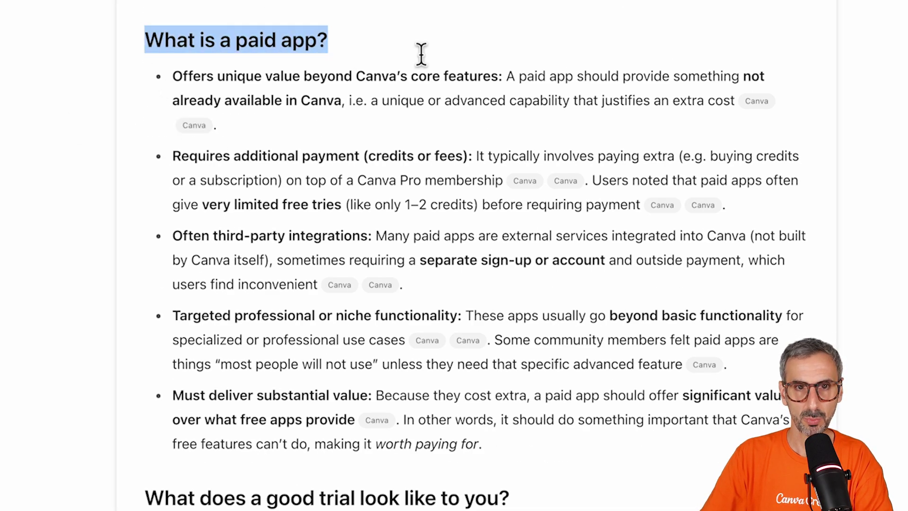
{"action": "left_click_drag", "start_coordinate": [172, 81], "coordinate": [596, 469]}
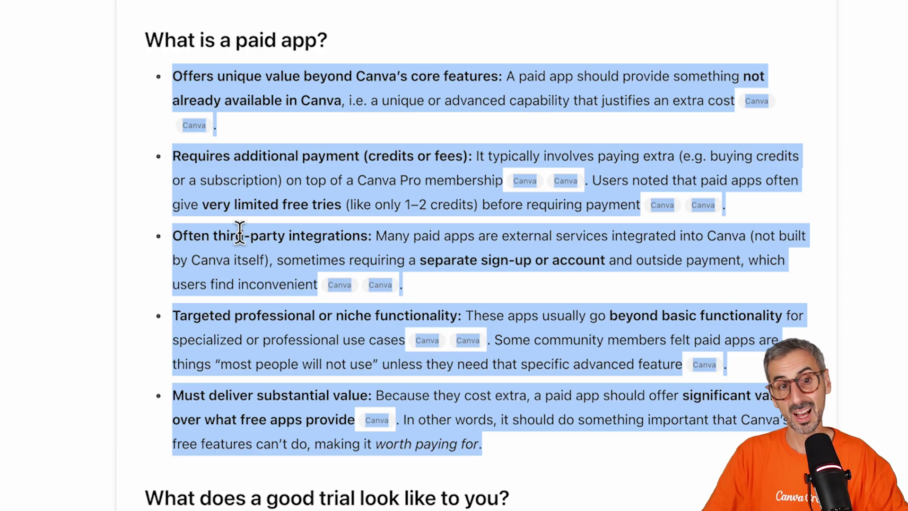
{"action": "left_click", "coordinate": [144, 295]}
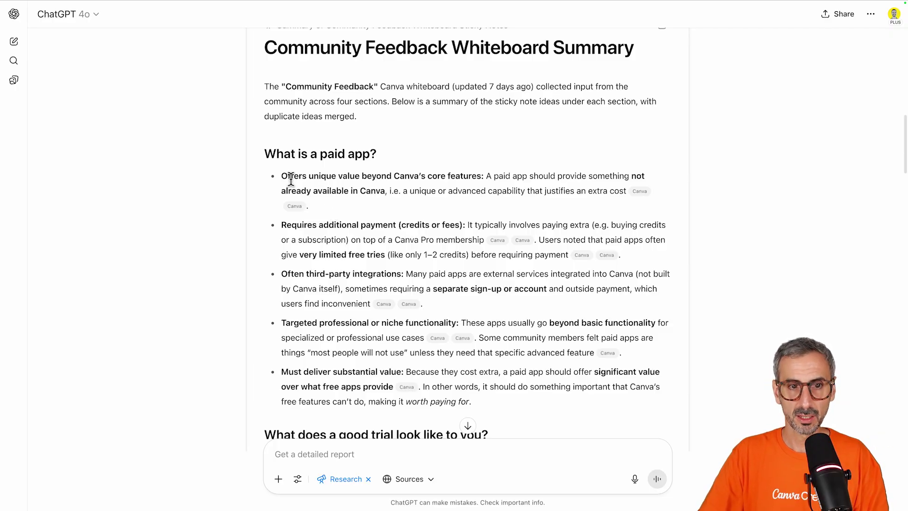
{"action": "left_click_drag", "start_coordinate": [283, 176], "coordinate": [387, 195]}
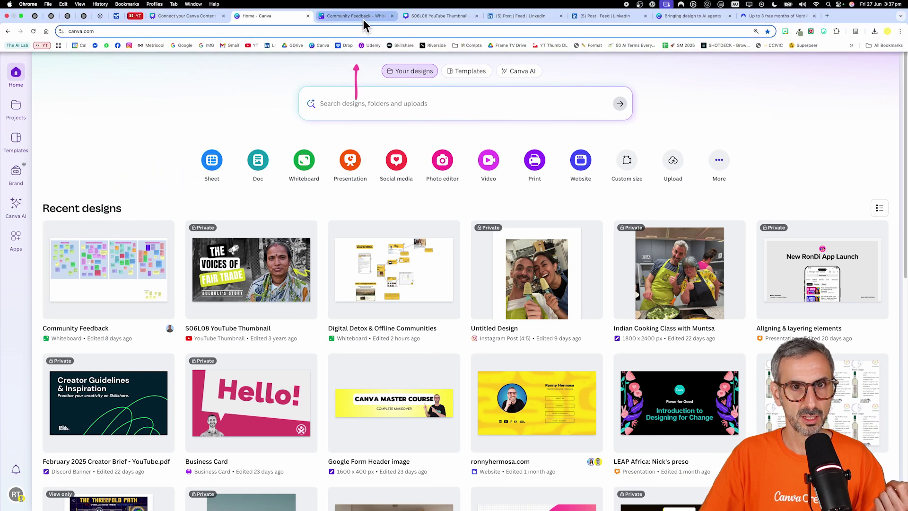
Step: Check the first paid-app sticky note on the full-screen Canva whiteboard, then mark the matching summary point
{"action": "left_click", "coordinate": [364, 19]}
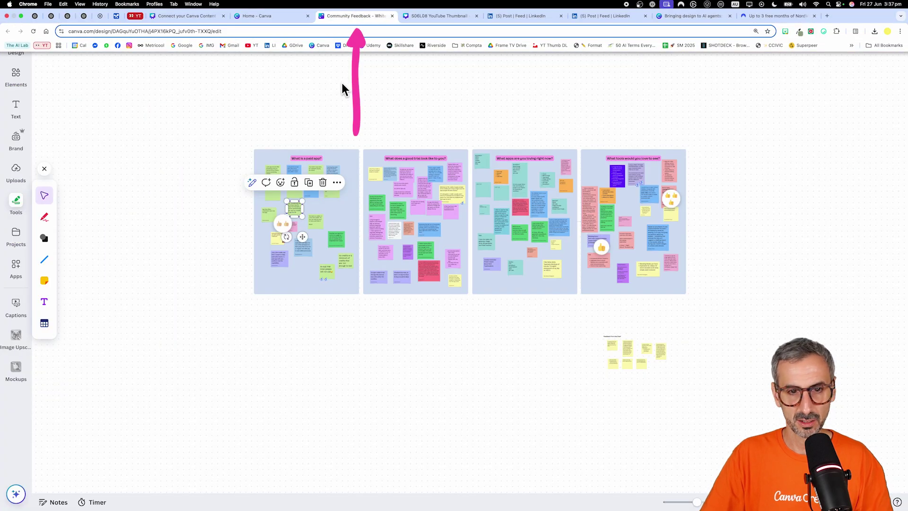
{"action": "key", "text": "ctrl+super+f"}
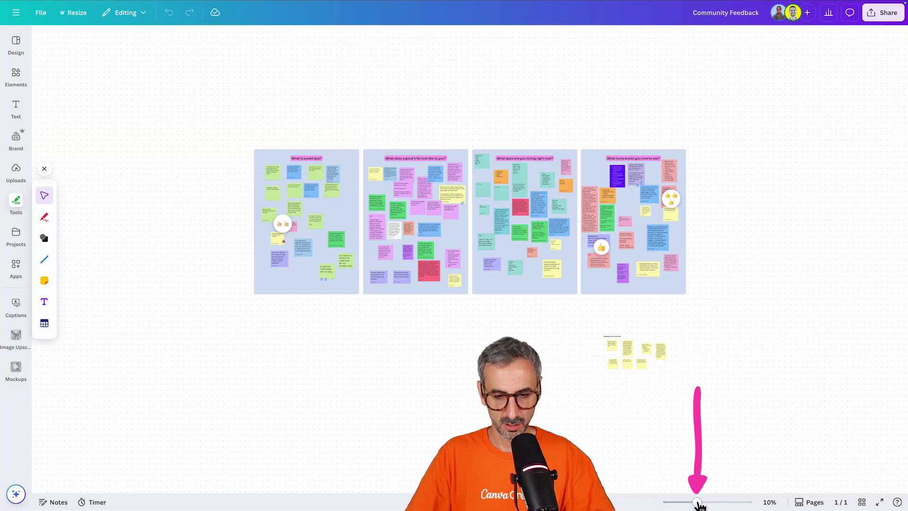
{"action": "left_click_drag", "start_coordinate": [697, 501], "coordinate": [719, 501]}
{"action": "scroll", "coordinate": [454, 255], "scroll_direction": "left", "scroll_amount": 6}
{"action": "scroll", "coordinate": [487, 146], "scroll_direction": "up", "scroll_amount": 6}
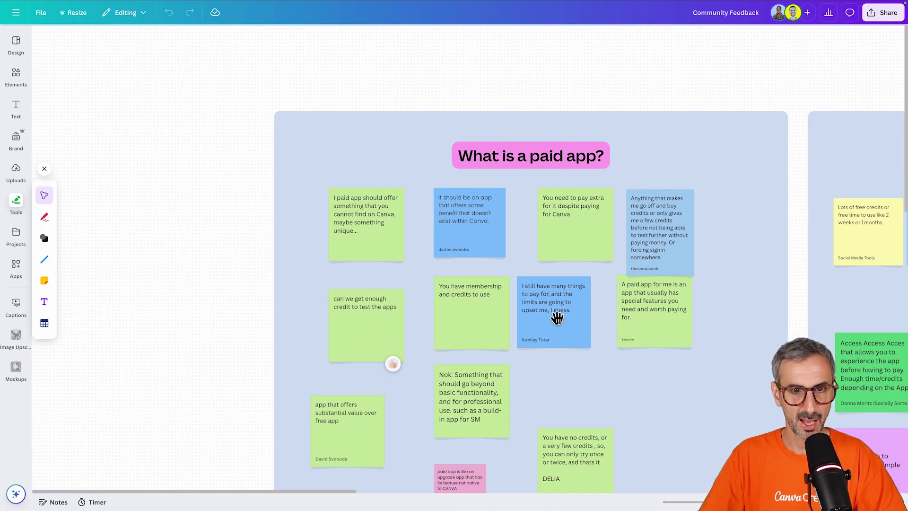
{"action": "scroll", "coordinate": [555, 316], "scroll_direction": "down", "scroll_amount": 1}
{"action": "scroll", "coordinate": [555, 315], "scroll_direction": "right", "scroll_amount": 1}
{"action": "left_click", "coordinate": [312, 149]}
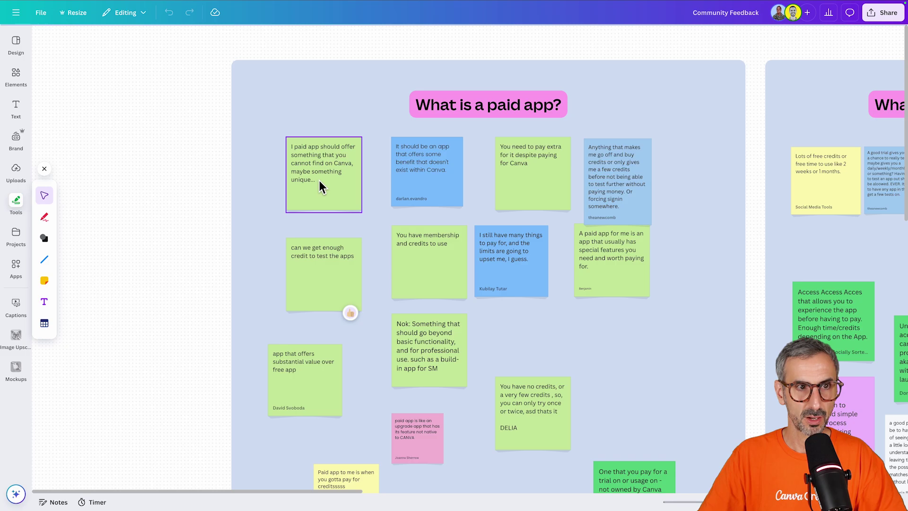
{"action": "left_click_drag", "start_coordinate": [281, 176], "coordinate": [385, 194]}
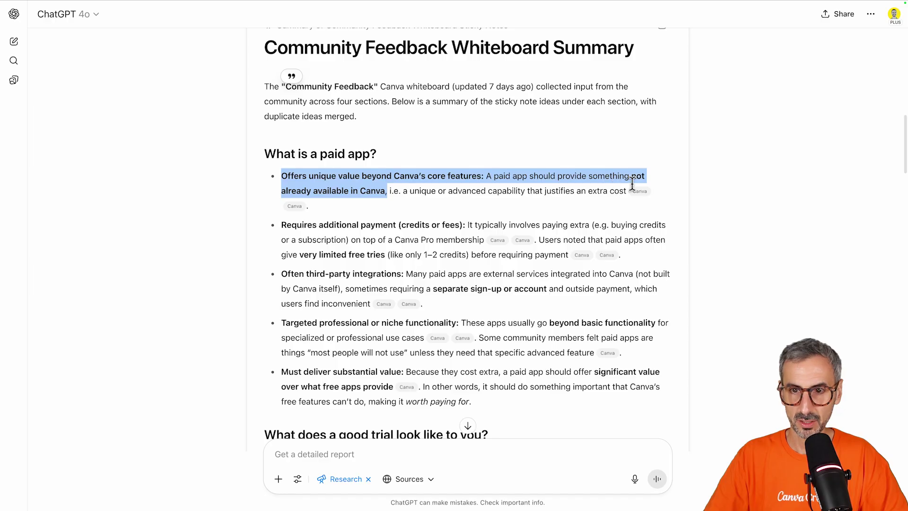
{"action": "left_click", "coordinate": [384, 188]}
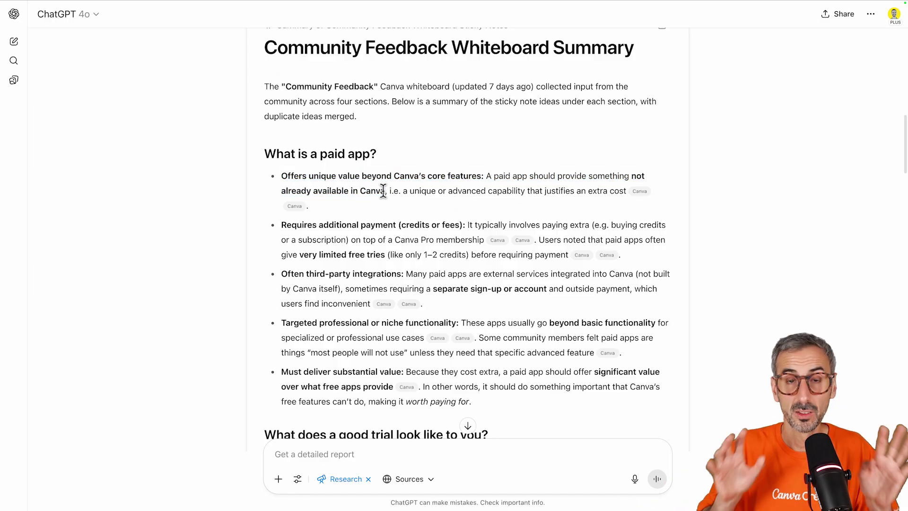
{"action": "scroll", "coordinate": [372, 190], "scroll_direction": "down", "scroll_amount": 3}
{"action": "scroll", "coordinate": [402, 174], "scroll_direction": "down", "scroll_amount": 5}
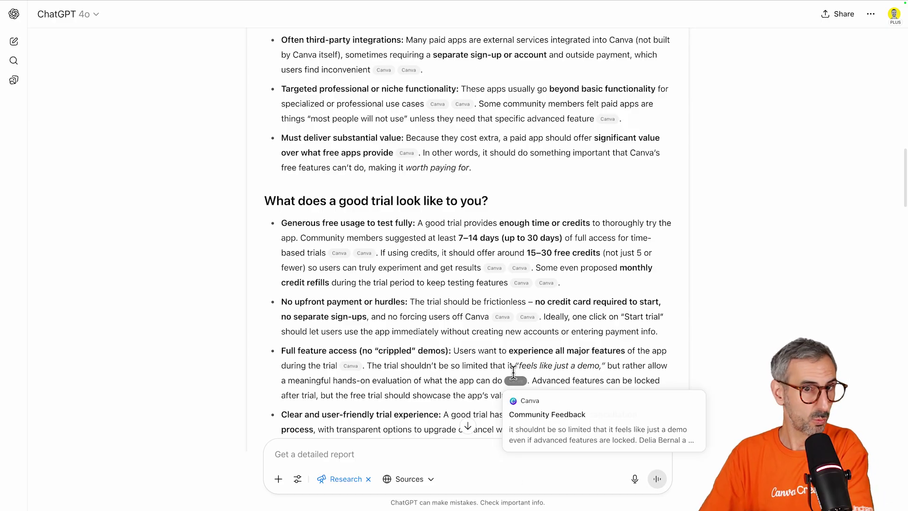
{"action": "scroll", "coordinate": [499, 326], "scroll_direction": "down", "scroll_amount": 1}
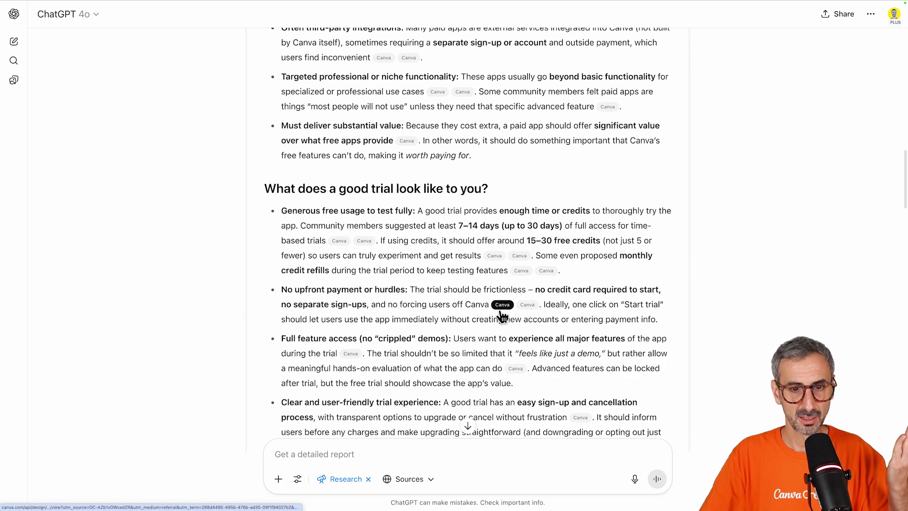
{"action": "scroll", "coordinate": [345, 244], "scroll_direction": "down", "scroll_amount": 1}
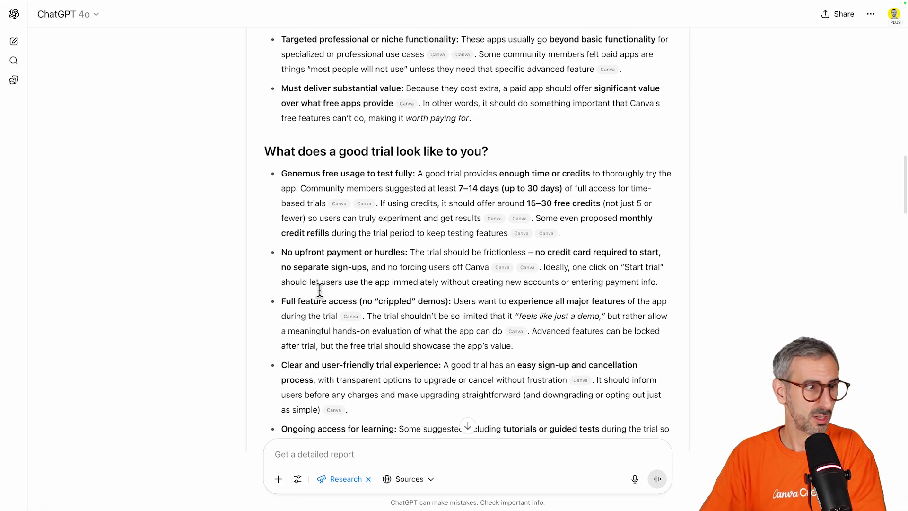
{"action": "scroll", "coordinate": [297, 172], "scroll_direction": "down", "scroll_amount": 2}
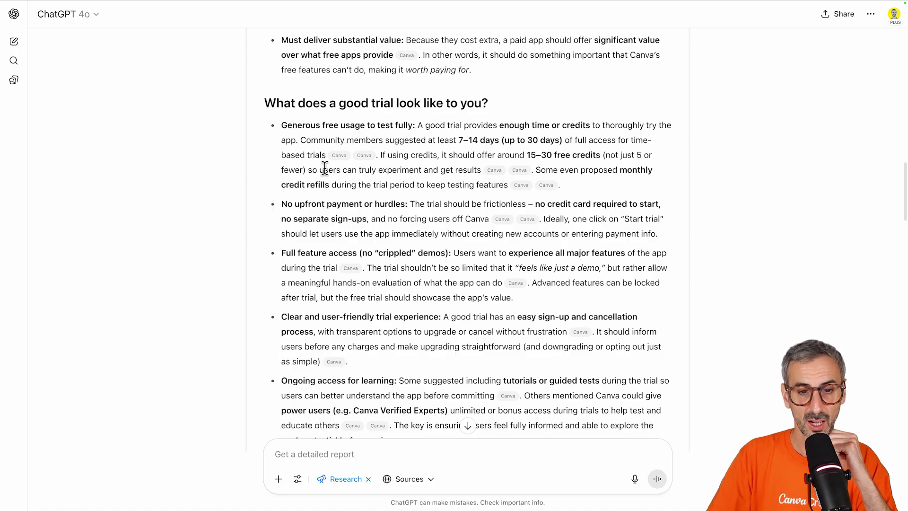
{"action": "scroll", "coordinate": [329, 174], "scroll_direction": "down", "scroll_amount": 5}
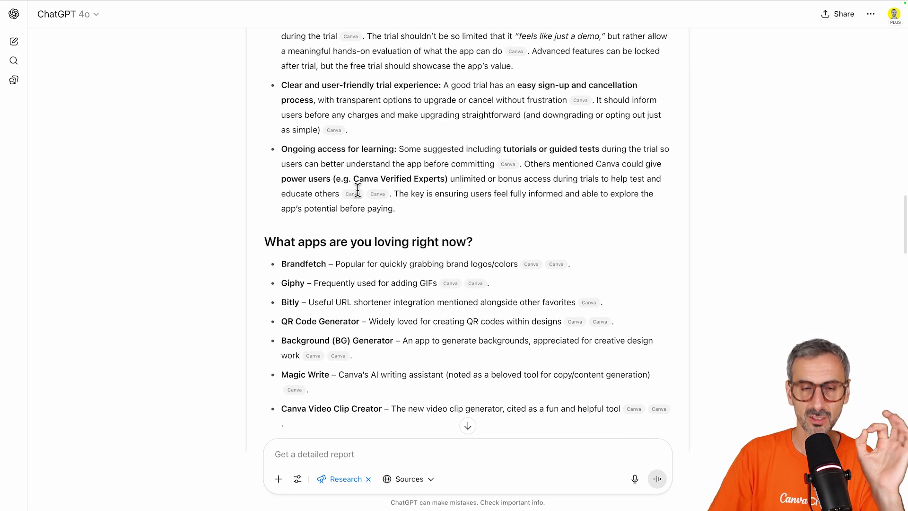
Step: Scroll down toward the art-director feedback chat on the S06L08 YouTube Thumbnail designs
{"action": "scroll", "coordinate": [357, 191], "scroll_direction": "down", "scroll_amount": 2}
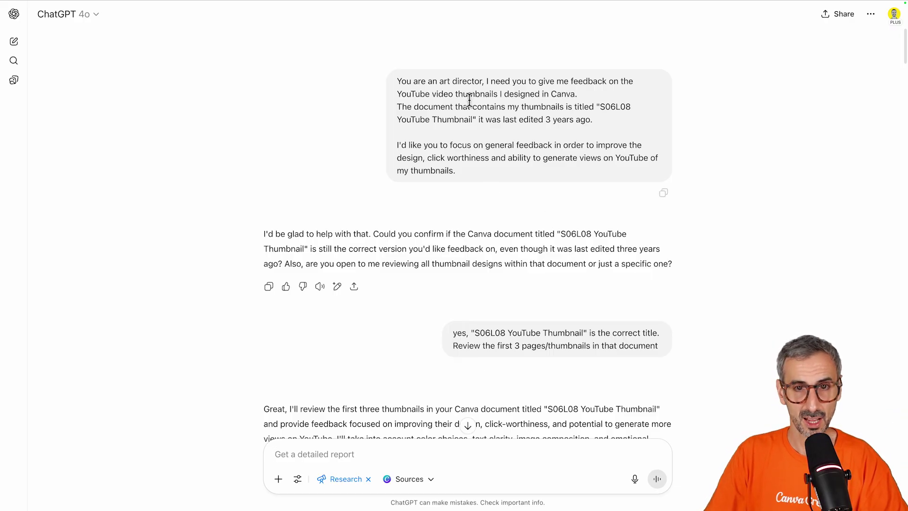
{"action": "left_click_drag", "start_coordinate": [397, 81], "coordinate": [451, 177]}
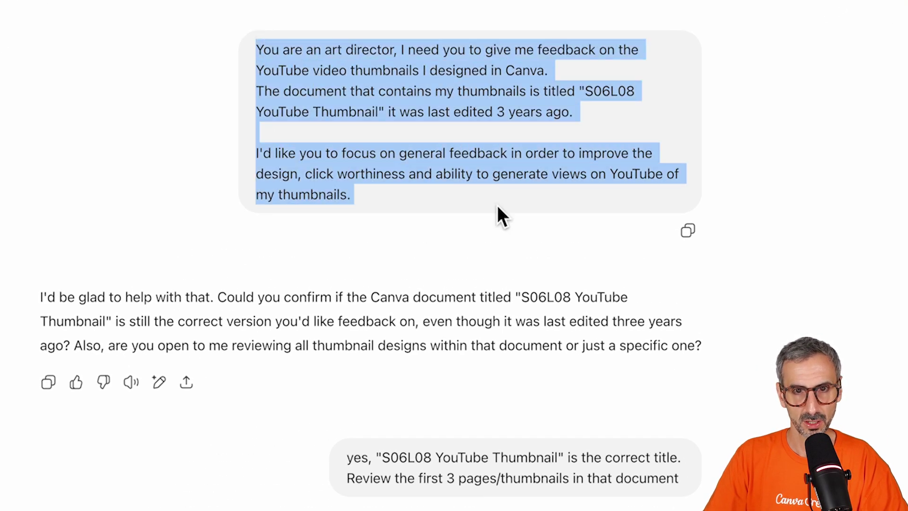
{"action": "left_click", "coordinate": [764, 165]}
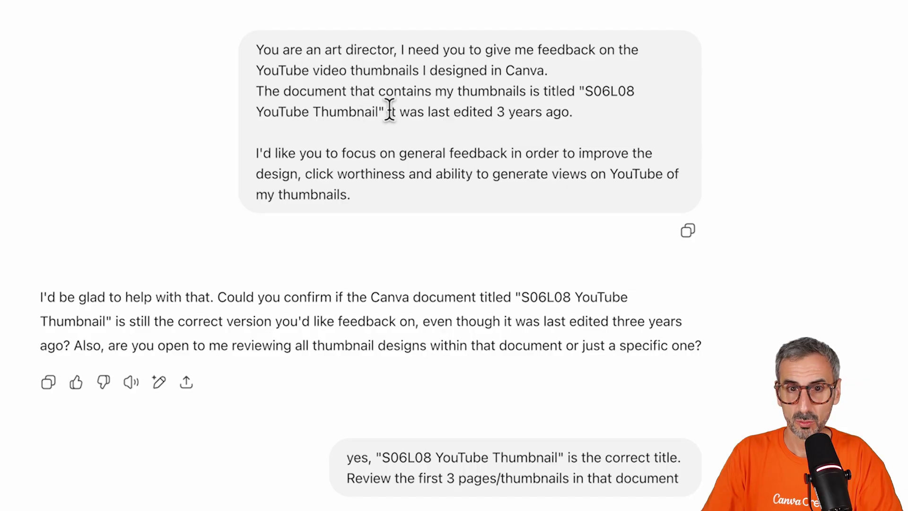
{"action": "left_click_drag", "start_coordinate": [581, 91], "coordinate": [632, 86]}
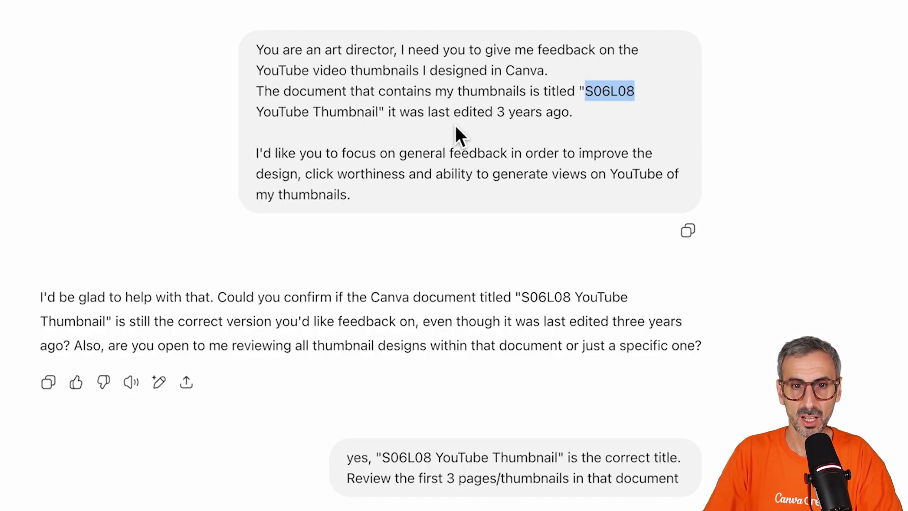
{"action": "left_click_drag", "start_coordinate": [585, 90], "coordinate": [639, 91]}
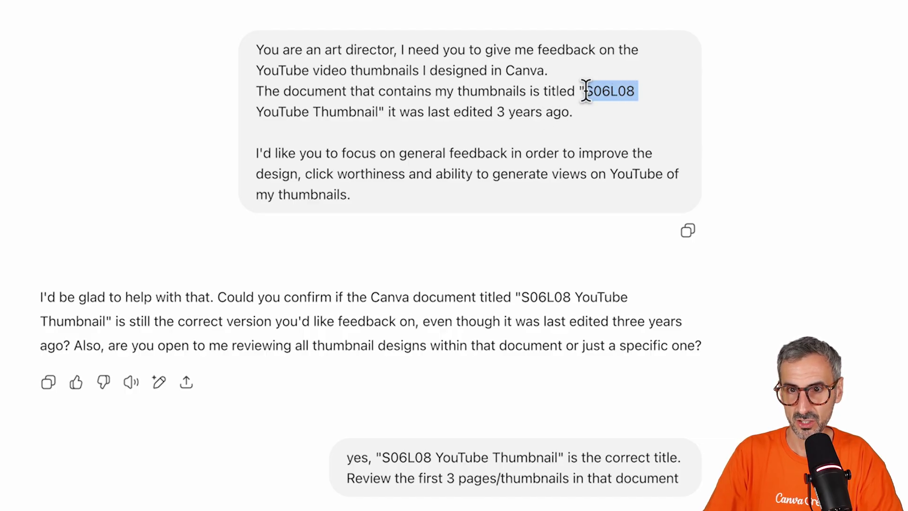
{"action": "left_click_drag", "start_coordinate": [584, 91], "coordinate": [602, 91]}
{"action": "left_click", "coordinate": [613, 91]}
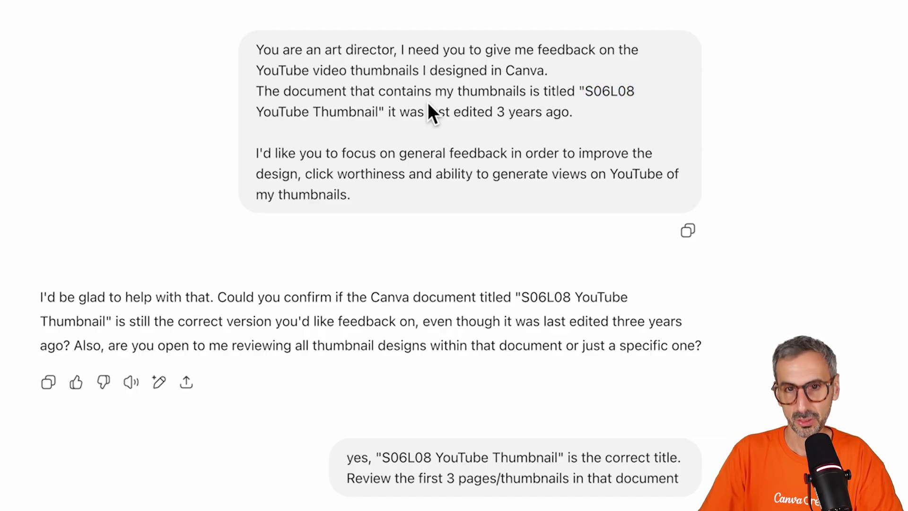
{"action": "left_click_drag", "start_coordinate": [494, 112], "coordinate": [547, 114]}
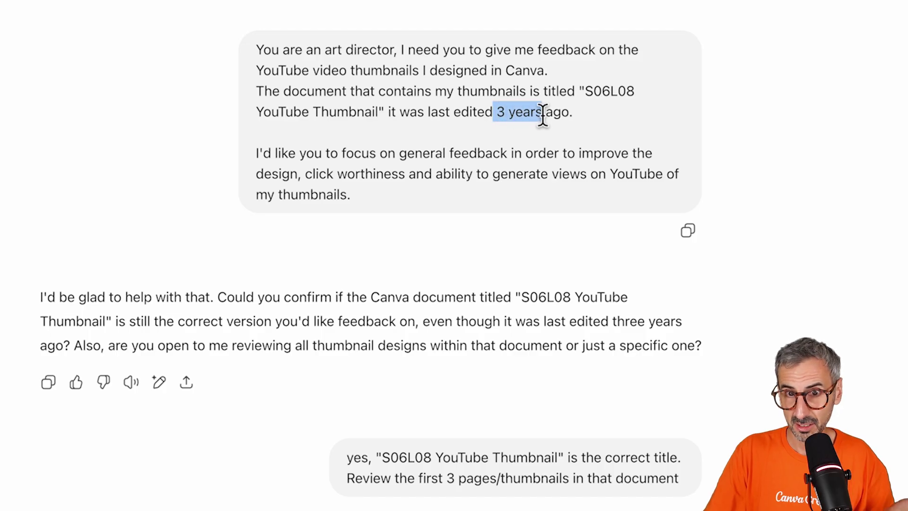
{"action": "left_click", "coordinate": [585, 114]}
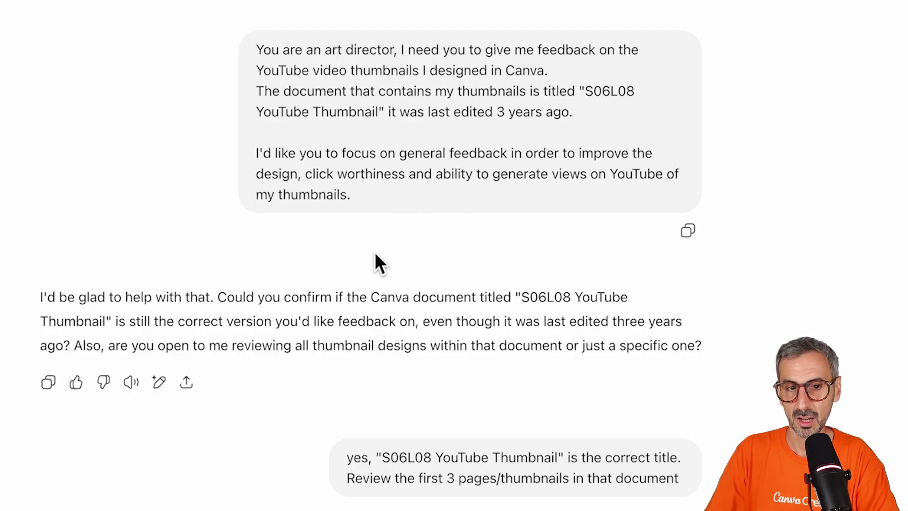
{"action": "scroll", "coordinate": [392, 243], "scroll_direction": "down", "scroll_amount": 1}
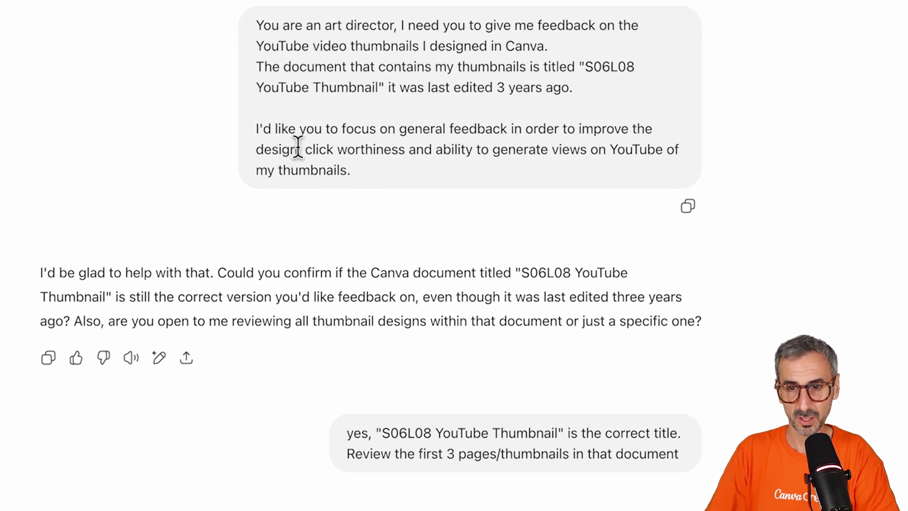
{"action": "scroll", "coordinate": [189, 303], "scroll_direction": "down", "scroll_amount": 1}
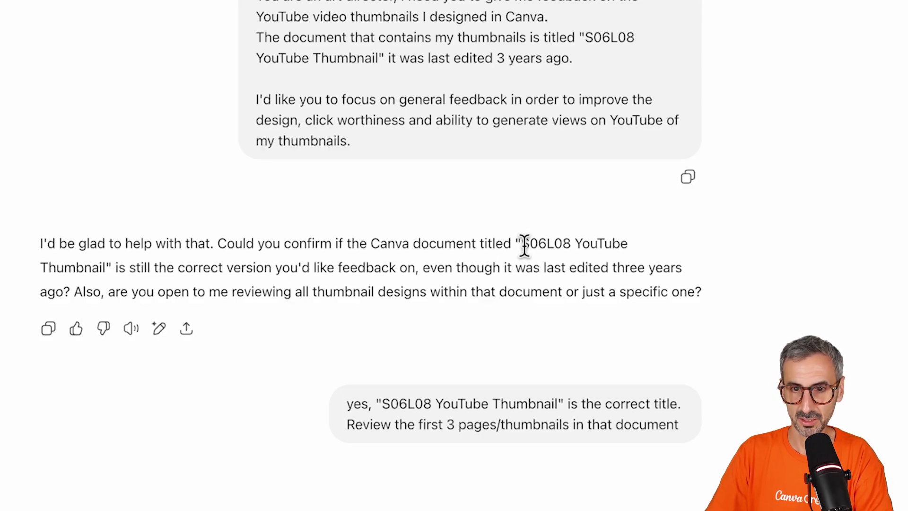
{"action": "left_click_drag", "start_coordinate": [523, 243], "coordinate": [112, 270]}
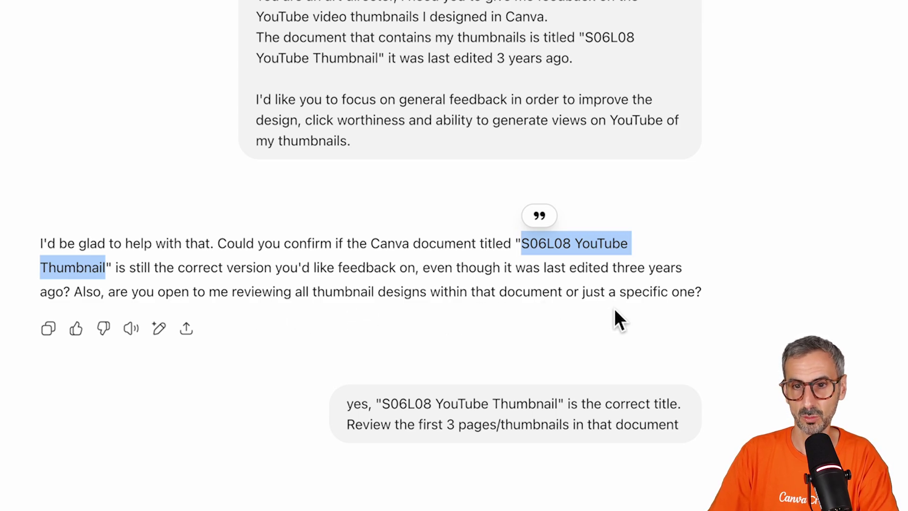
{"action": "scroll", "coordinate": [676, 314], "scroll_direction": "down", "scroll_amount": 4}
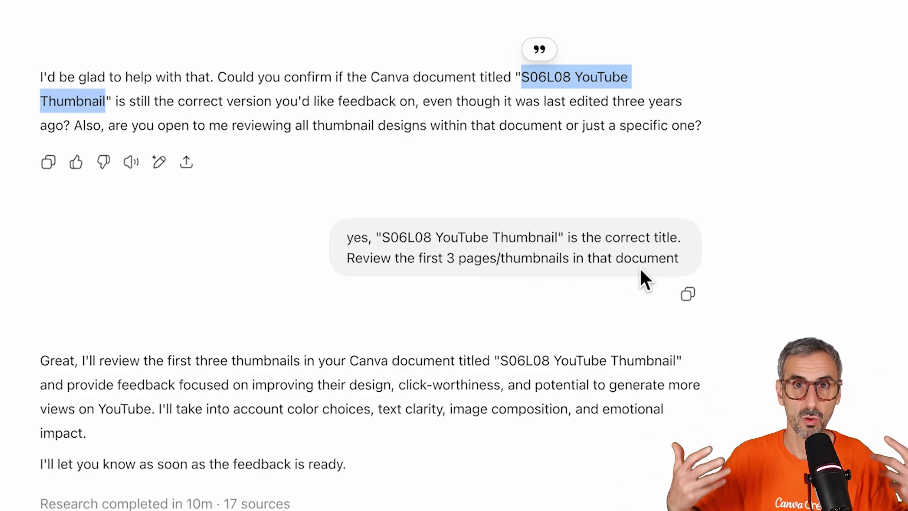
Step: Scroll into the Art Direction Review report, selecting and then clearing its intro paragraph
{"action": "scroll", "coordinate": [640, 268], "scroll_direction": "down", "scroll_amount": 3}
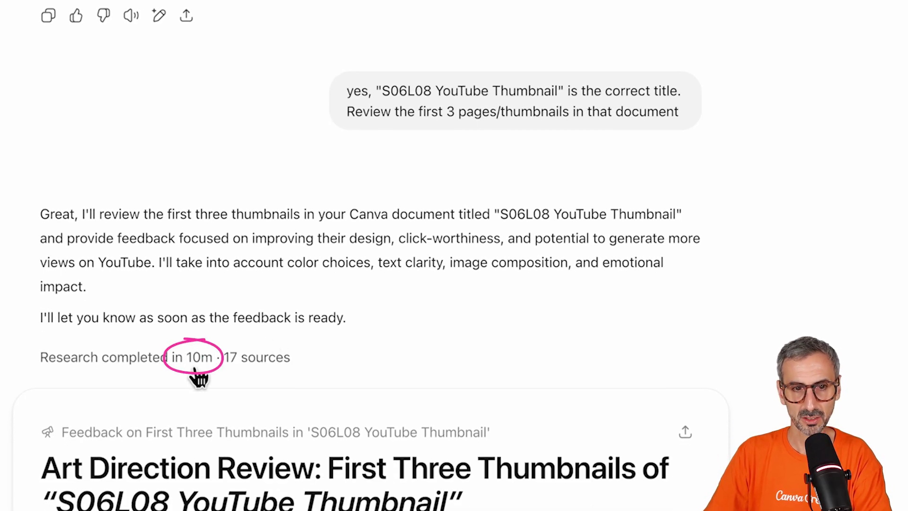
{"action": "scroll", "coordinate": [198, 376], "scroll_direction": "down", "scroll_amount": 5}
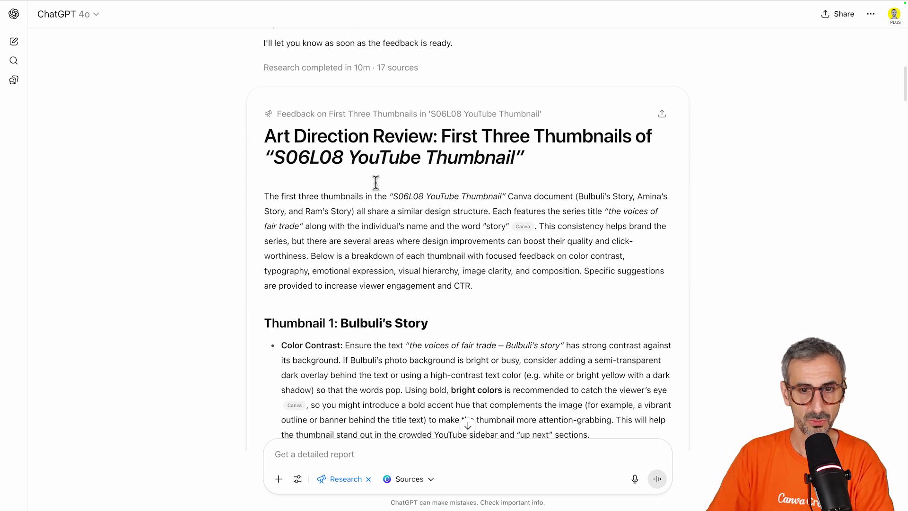
{"action": "scroll", "coordinate": [378, 189], "scroll_direction": "down", "scroll_amount": 2}
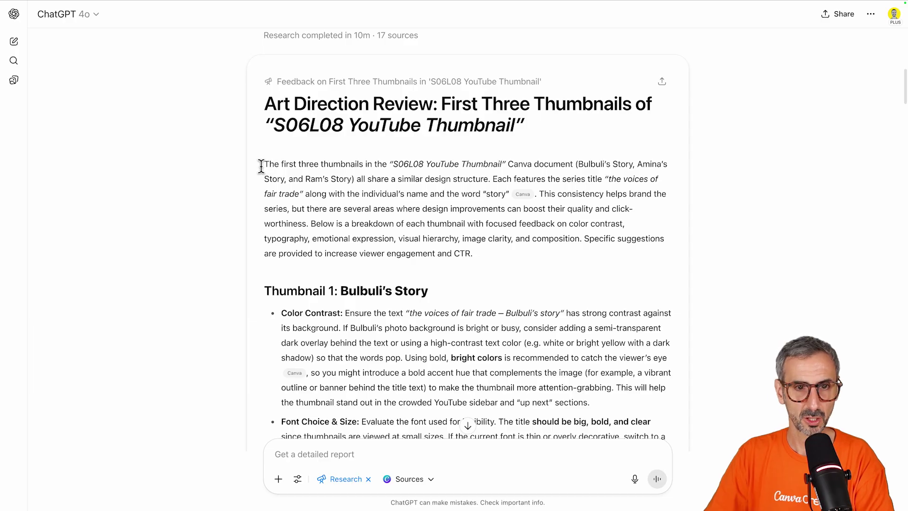
{"action": "left_click_drag", "start_coordinate": [261, 165], "coordinate": [513, 277]}
{"action": "left_click", "coordinate": [504, 274]}
{"action": "scroll", "coordinate": [499, 271], "scroll_direction": "down", "scroll_amount": 3}
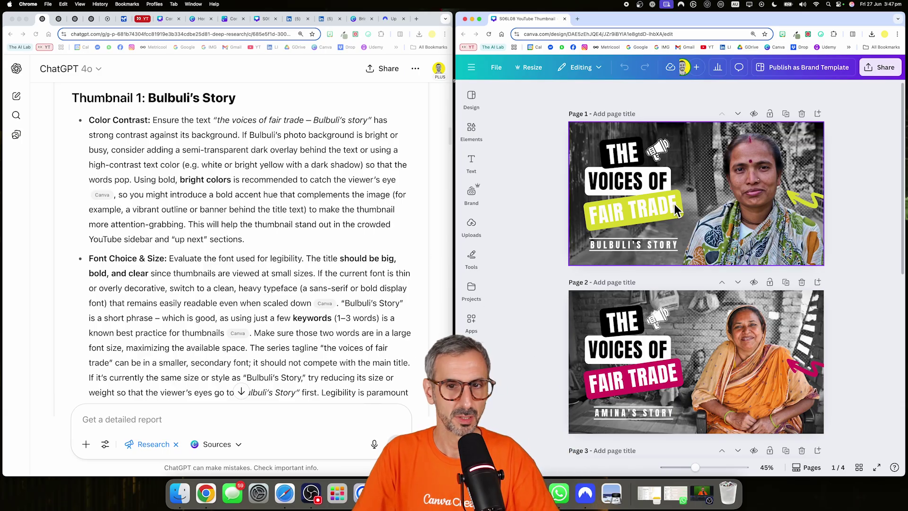
Step: Enlarge the Canva thumbnail pages with the zoom slider and select the BULBULI'S STORY caption on page 1
{"action": "scroll", "coordinate": [675, 208], "scroll_direction": "down", "scroll_amount": 3}
{"action": "scroll", "coordinate": [679, 230], "scroll_direction": "up", "scroll_amount": 3}
{"action": "scroll", "coordinate": [680, 226], "scroll_direction": "down", "scroll_amount": 3}
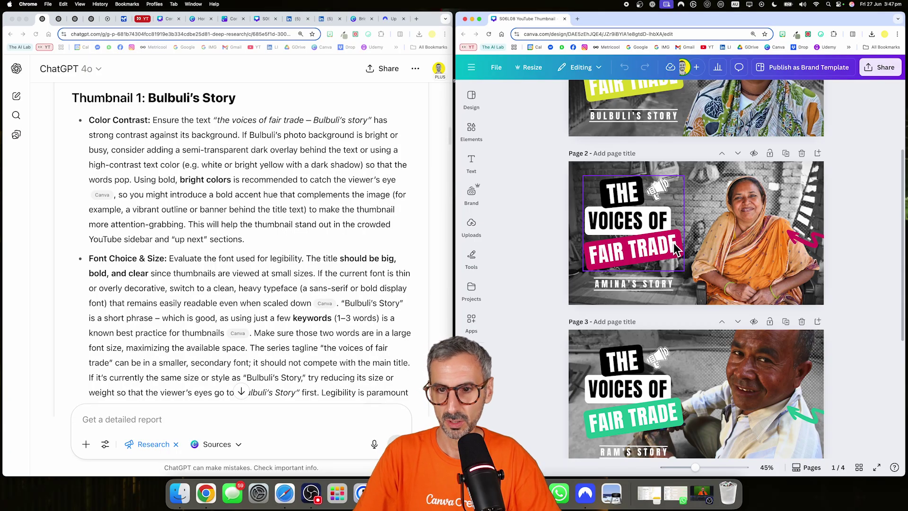
{"action": "scroll", "coordinate": [676, 249], "scroll_direction": "up", "scroll_amount": 3}
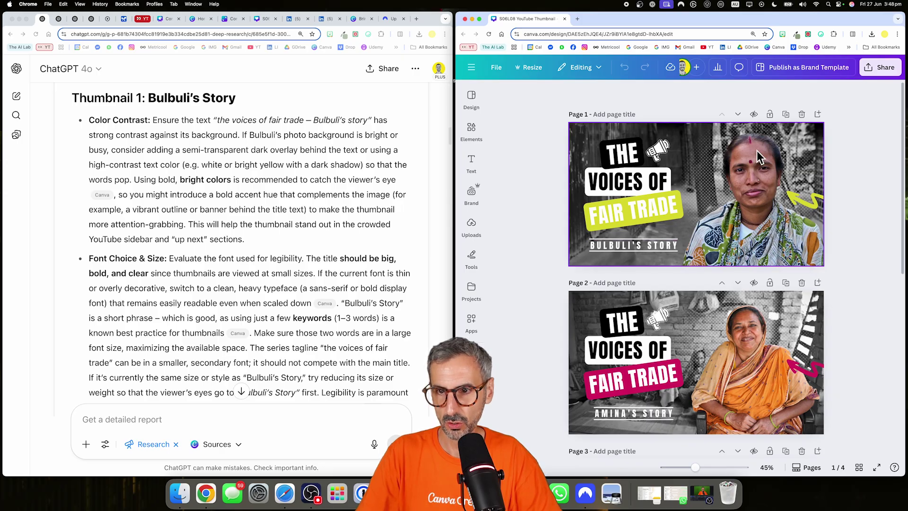
{"action": "left_click_drag", "start_coordinate": [695, 467], "coordinate": [703, 468]}
{"action": "scroll", "coordinate": [180, 265], "scroll_direction": "up", "scroll_amount": 1}
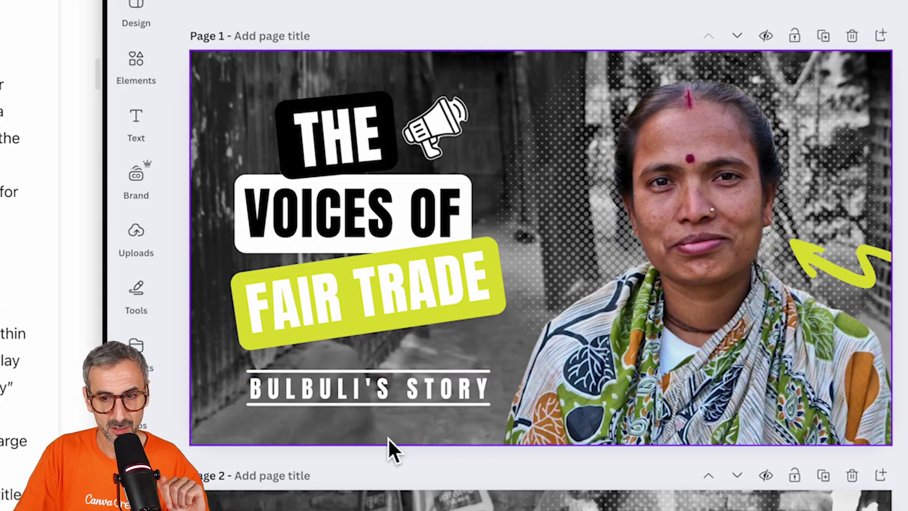
{"action": "left_click", "coordinate": [441, 381]}
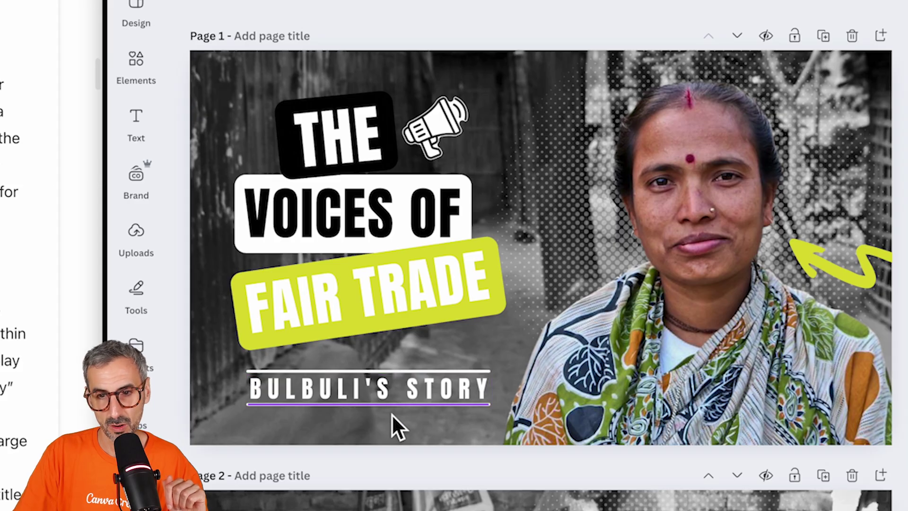
{"action": "left_click", "coordinate": [391, 407]}
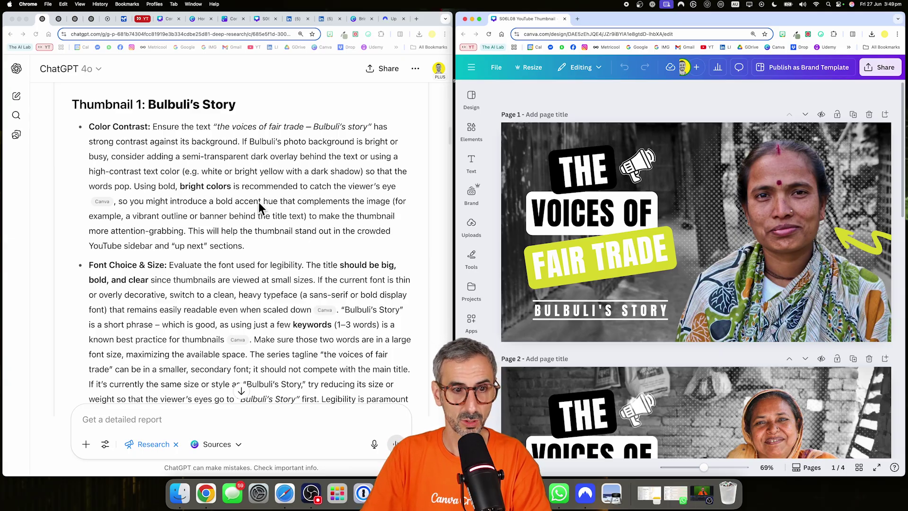
Step: Check the Canva citation in the Font Choice & Size bullet, then return to the Thumbnail 1 heading
{"action": "scroll", "coordinate": [255, 202], "scroll_direction": "down", "scroll_amount": 1}
{"action": "scroll", "coordinate": [251, 208], "scroll_direction": "down", "scroll_amount": 3}
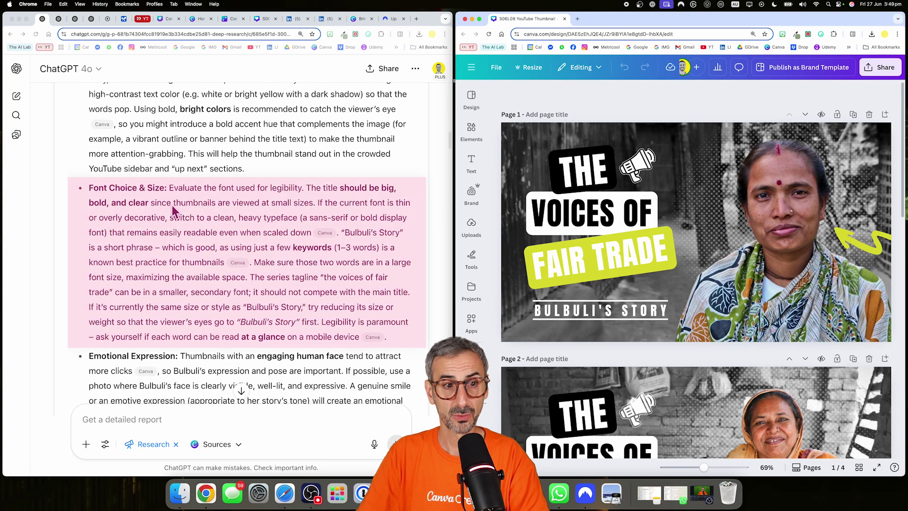
{"action": "scroll", "coordinate": [182, 209], "scroll_direction": "down", "scroll_amount": 1}
{"action": "scroll", "coordinate": [258, 194], "scroll_direction": "down", "scroll_amount": 1}
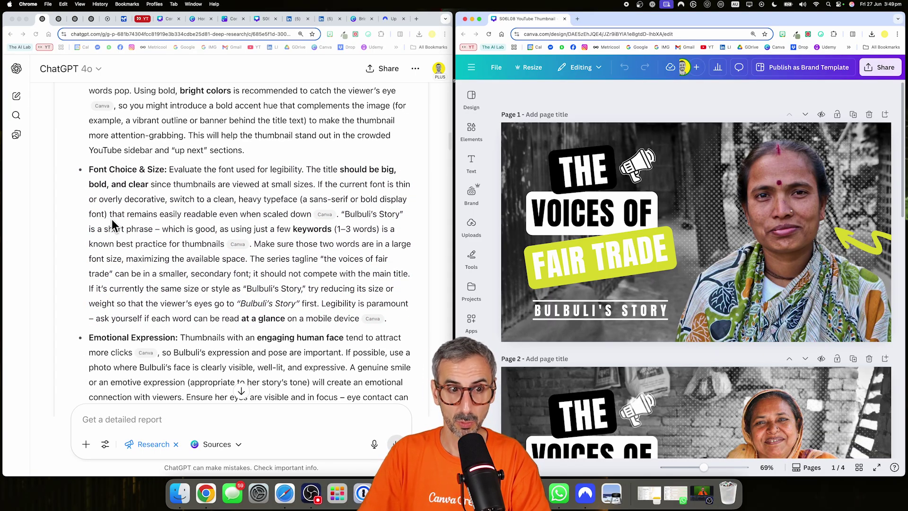
{"action": "scroll", "coordinate": [183, 200], "scroll_direction": "down", "scroll_amount": 1}
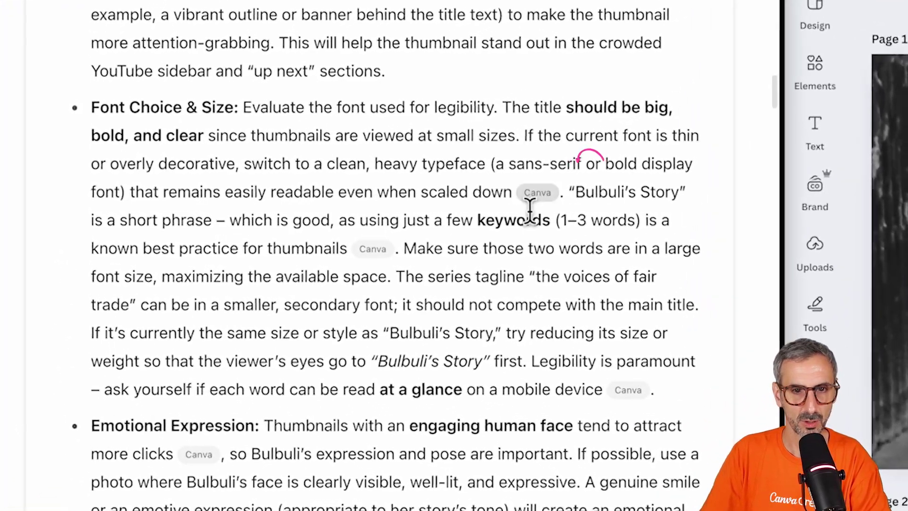
{"action": "mouse_move", "coordinate": [326, 197]}
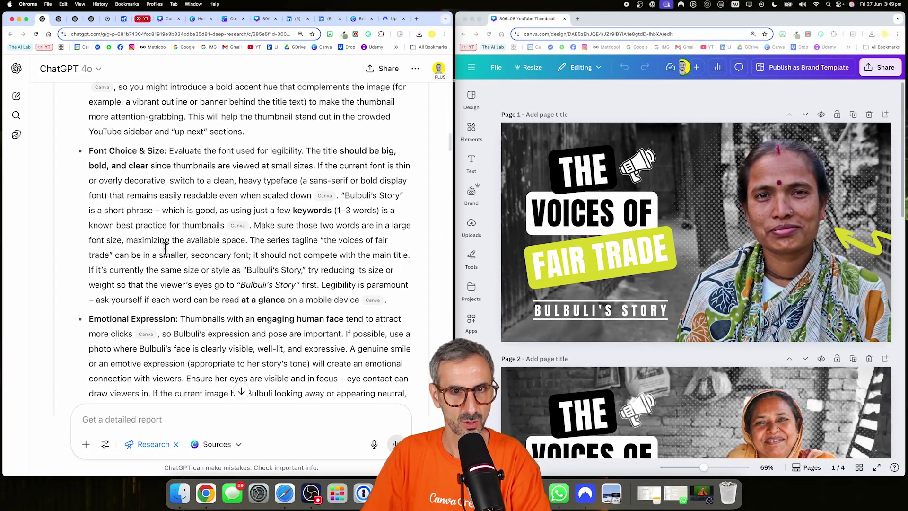
{"action": "scroll", "coordinate": [284, 243], "scroll_direction": "up", "scroll_amount": 10}
{"action": "scroll", "coordinate": [286, 243], "scroll_direction": "down", "scroll_amount": 3}
Step: Read the Font Choice & Size advice, highlighting the series tagline sentence and the phrase 'Bulbuli's Story first'
{"action": "scroll", "coordinate": [283, 250], "scroll_direction": "down", "scroll_amount": 2}
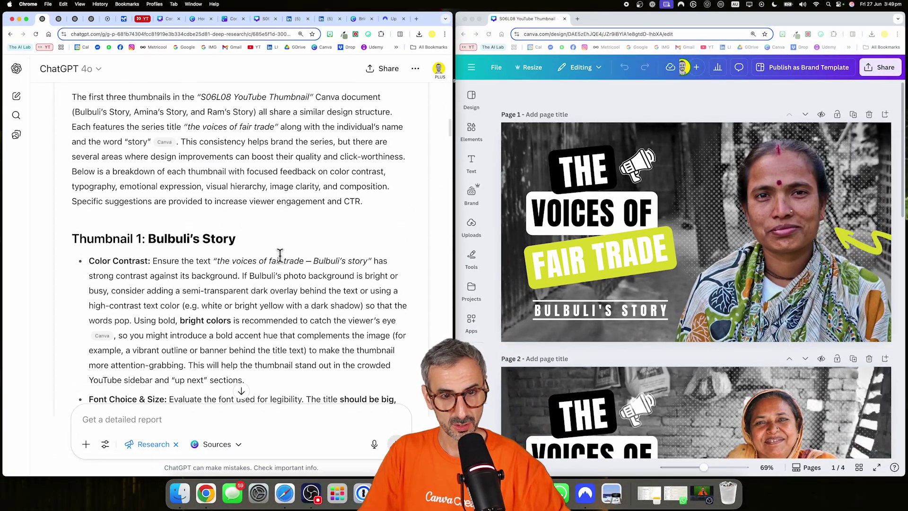
{"action": "scroll", "coordinate": [273, 254], "scroll_direction": "down", "scroll_amount": 6}
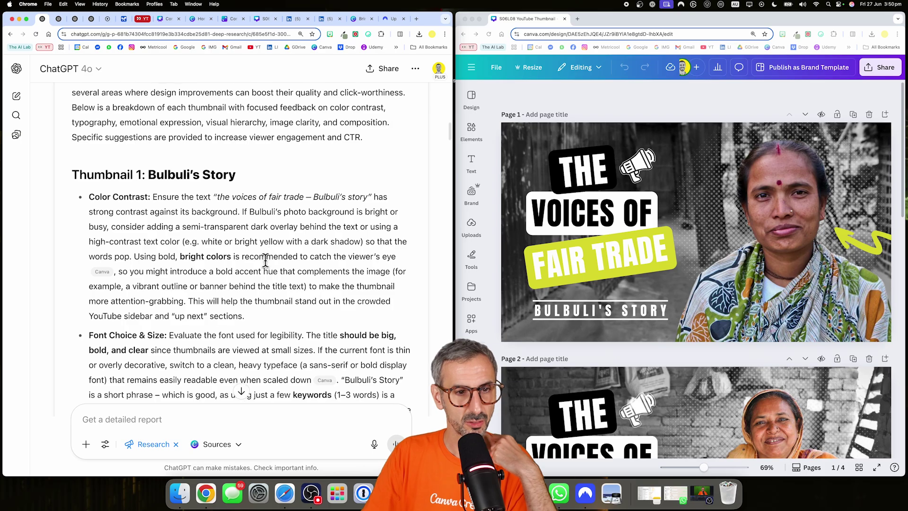
{"action": "scroll", "coordinate": [267, 251], "scroll_direction": "down", "scroll_amount": 3}
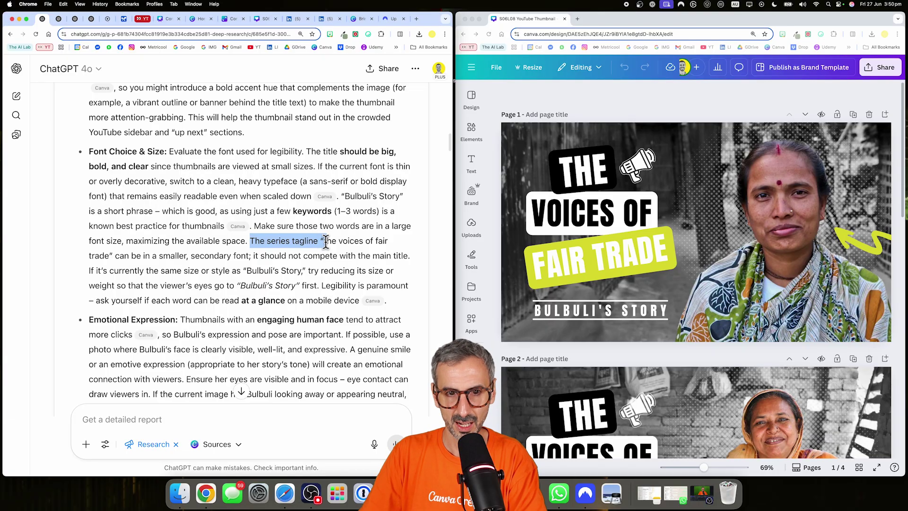
{"action": "left_click_drag", "start_coordinate": [326, 241], "coordinate": [252, 255]}
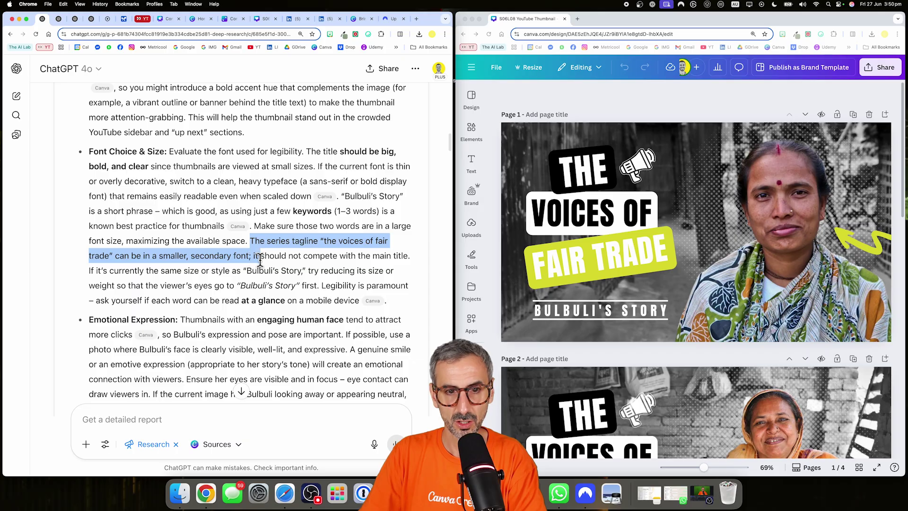
{"action": "left_click_drag", "start_coordinate": [265, 259], "coordinate": [344, 259]}
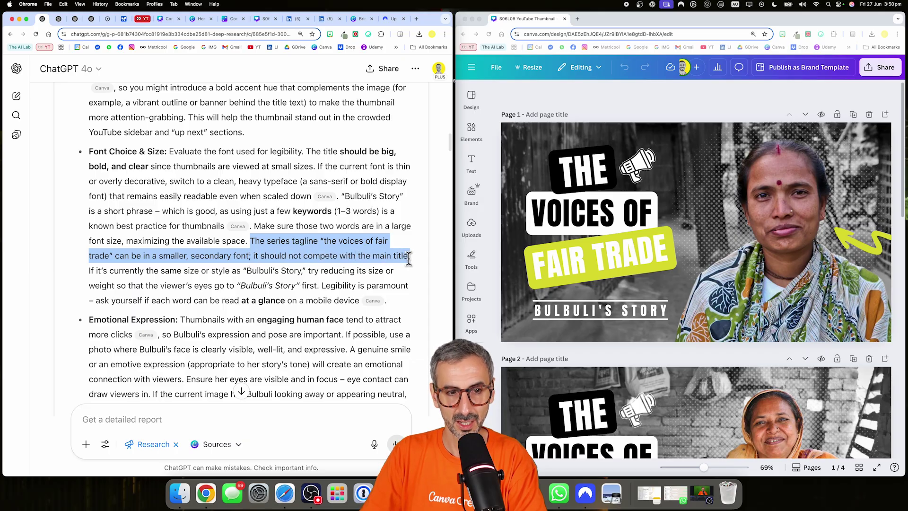
{"action": "left_click", "coordinate": [248, 294]}
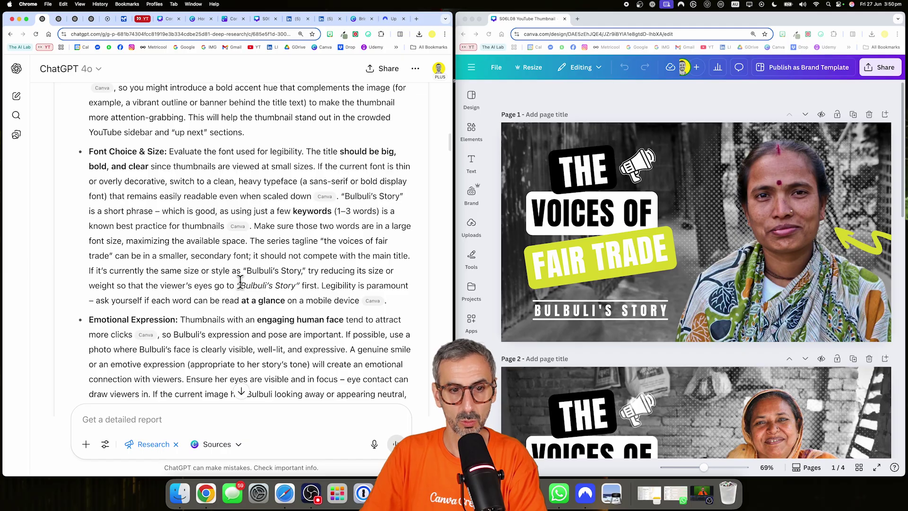
{"action": "left_click_drag", "start_coordinate": [238, 283], "coordinate": [322, 285]}
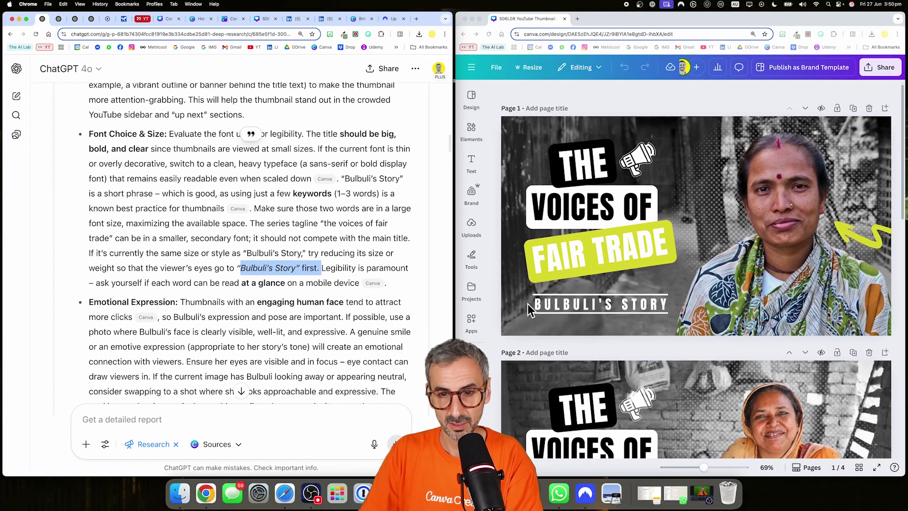
{"action": "scroll", "coordinate": [217, 271], "scroll_direction": "down", "scroll_amount": 10}
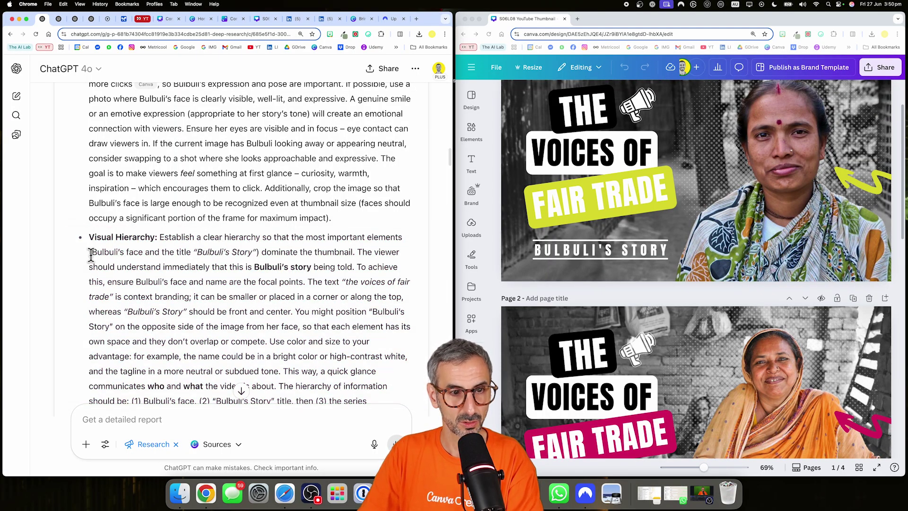
Step: Highlight the 'Bulbuli's Story' title in the Visual Hierarchy advice and scroll further down the critique
{"action": "left_click_drag", "start_coordinate": [91, 255], "coordinate": [253, 256]}
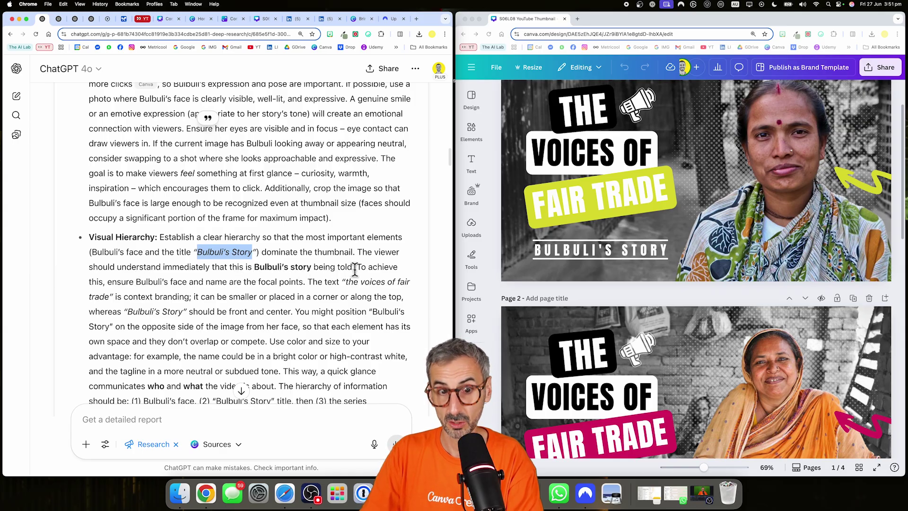
{"action": "scroll", "coordinate": [188, 294], "scroll_direction": "down", "scroll_amount": 1}
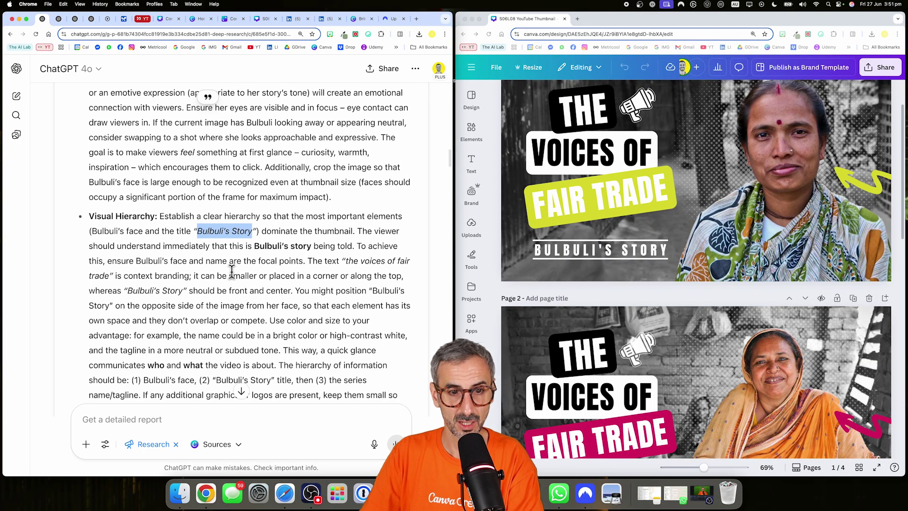
{"action": "scroll", "coordinate": [262, 265], "scroll_direction": "down", "scroll_amount": 1}
{"action": "scroll", "coordinate": [279, 265], "scroll_direction": "down", "scroll_amount": 2}
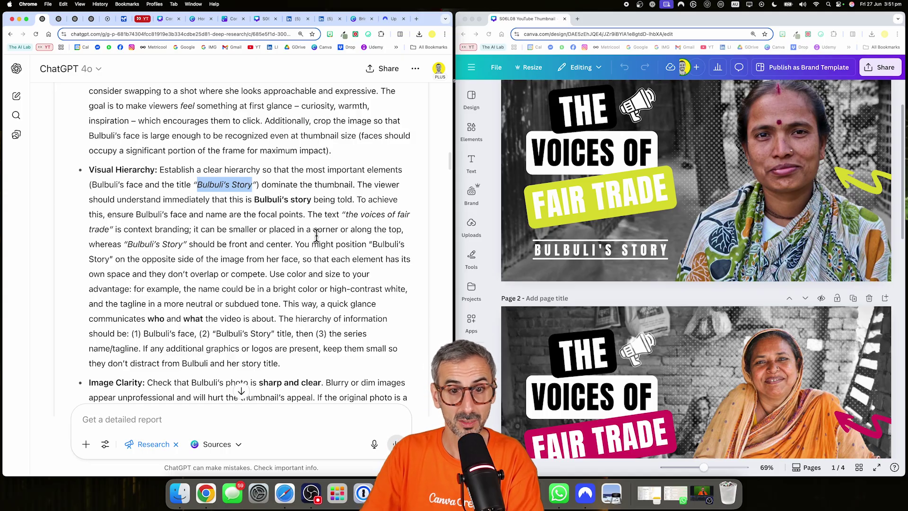
{"action": "scroll", "coordinate": [203, 259], "scroll_direction": "down", "scroll_amount": 1}
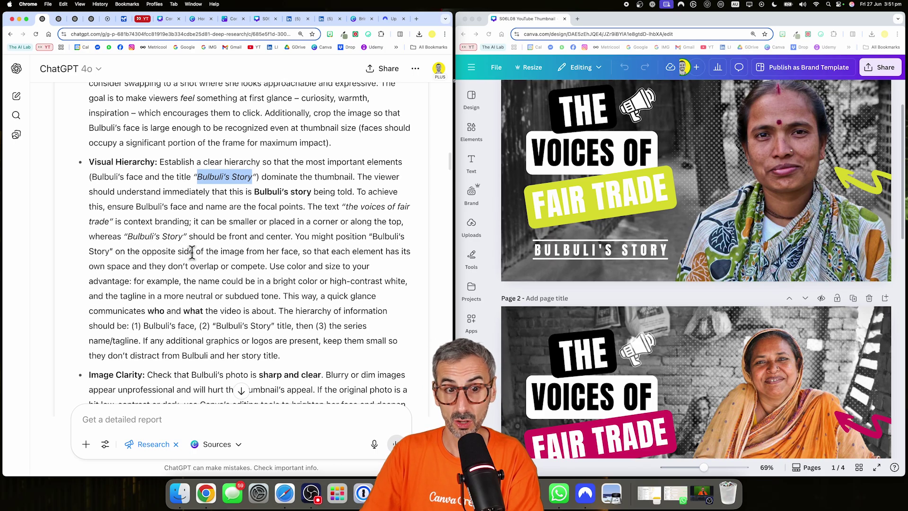
{"action": "scroll", "coordinate": [194, 251], "scroll_direction": "down", "scroll_amount": 1}
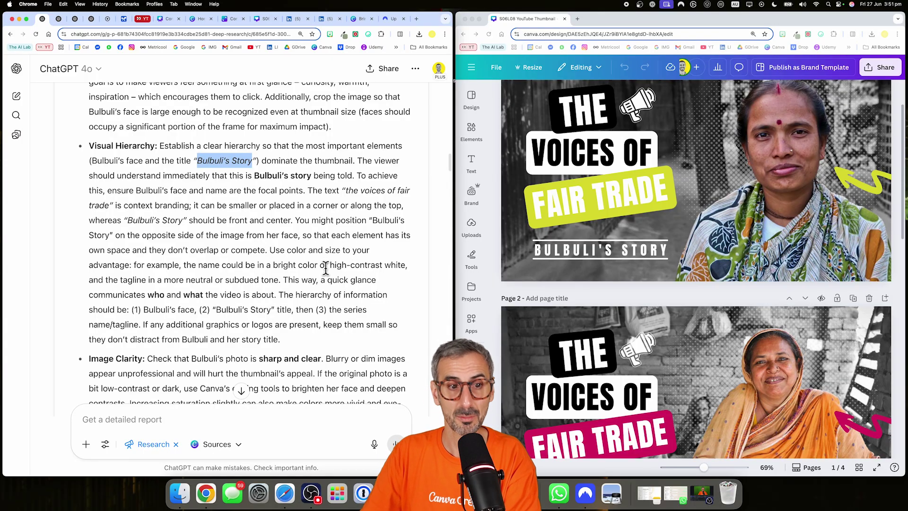
{"action": "scroll", "coordinate": [325, 268], "scroll_direction": "down", "scroll_amount": 1}
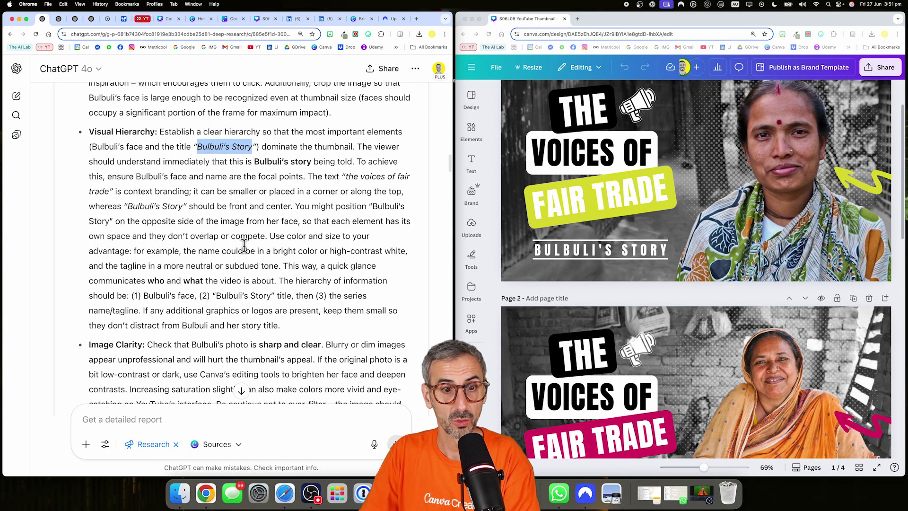
{"action": "scroll", "coordinate": [308, 241], "scroll_direction": "down", "scroll_amount": 1}
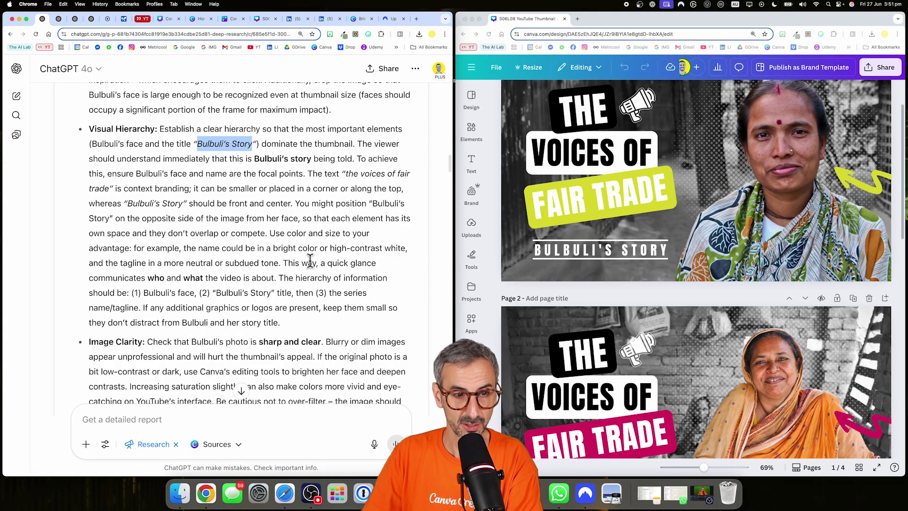
{"action": "scroll", "coordinate": [309, 260], "scroll_direction": "down", "scroll_amount": 2}
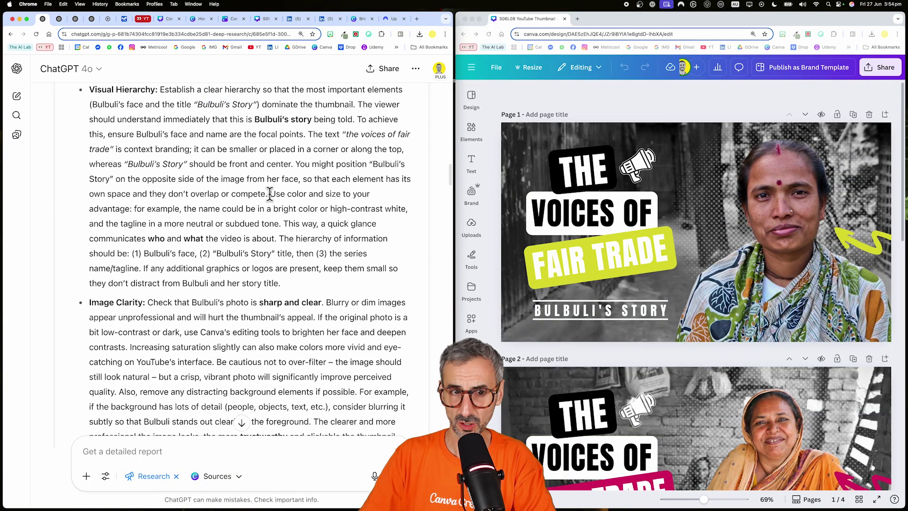
Step: Highlight the colour-and-size advice and the hierarchy: face, title, then series name/tagline
{"action": "left_click_drag", "start_coordinate": [272, 196], "coordinate": [306, 217]}
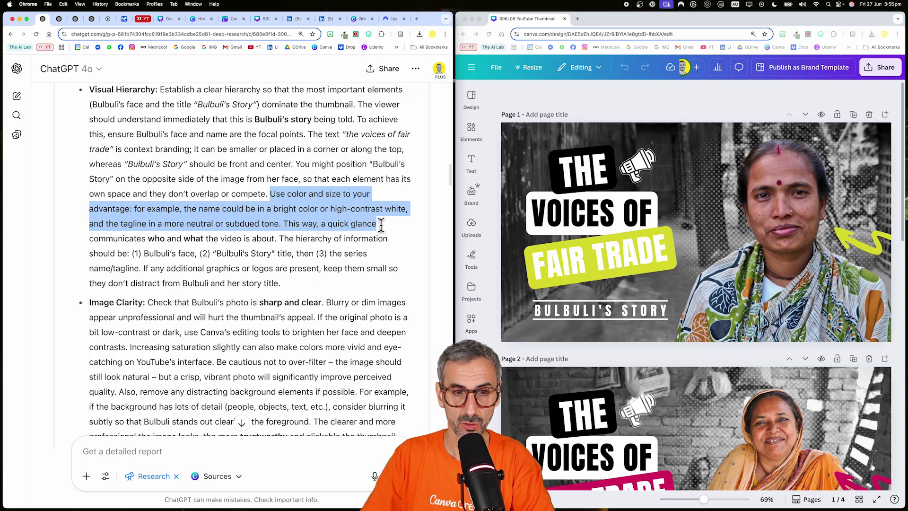
{"action": "left_click", "coordinate": [282, 226]}
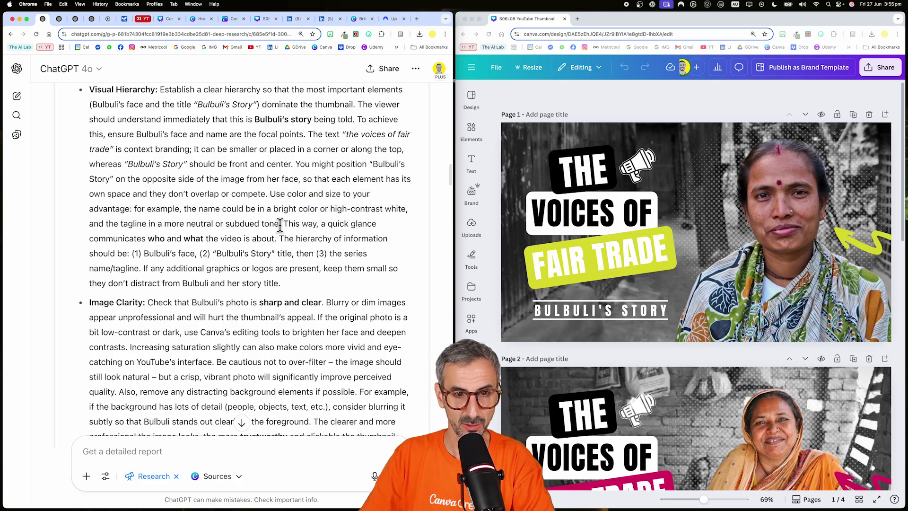
{"action": "left_click_drag", "start_coordinate": [284, 224], "coordinate": [292, 246]}
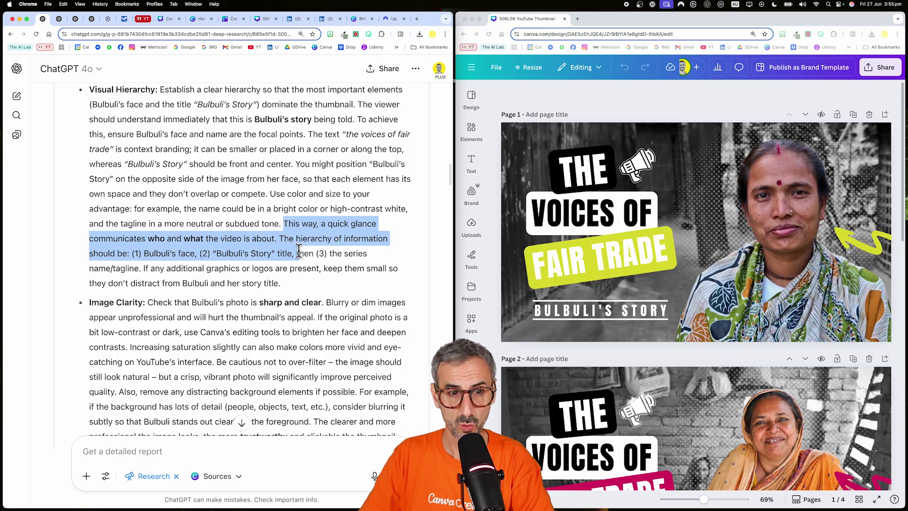
{"action": "left_click_drag", "start_coordinate": [298, 249], "coordinate": [131, 253]}
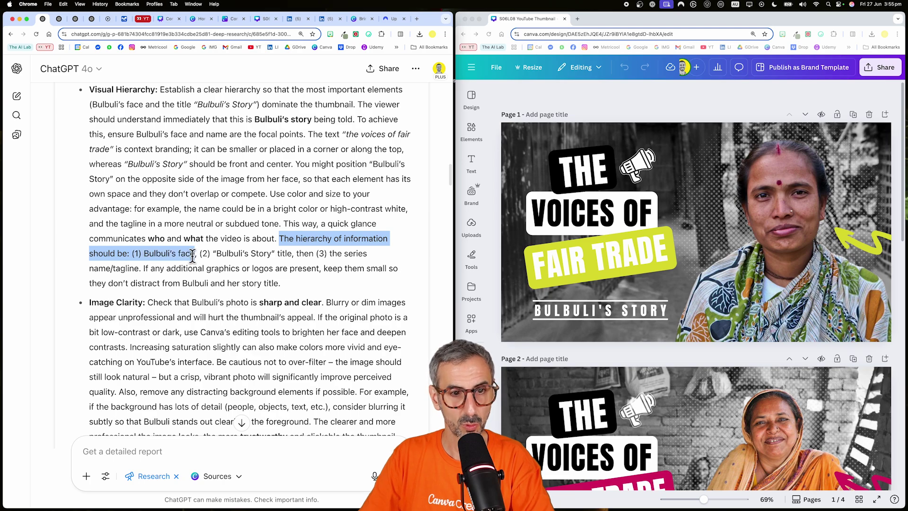
{"action": "left_click_drag", "start_coordinate": [194, 256], "coordinate": [294, 254]}
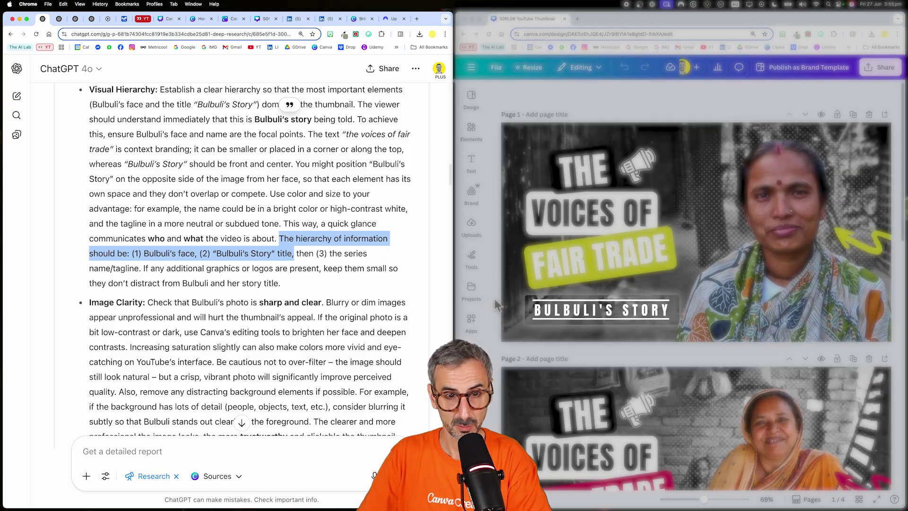
{"action": "left_click", "coordinate": [324, 254]}
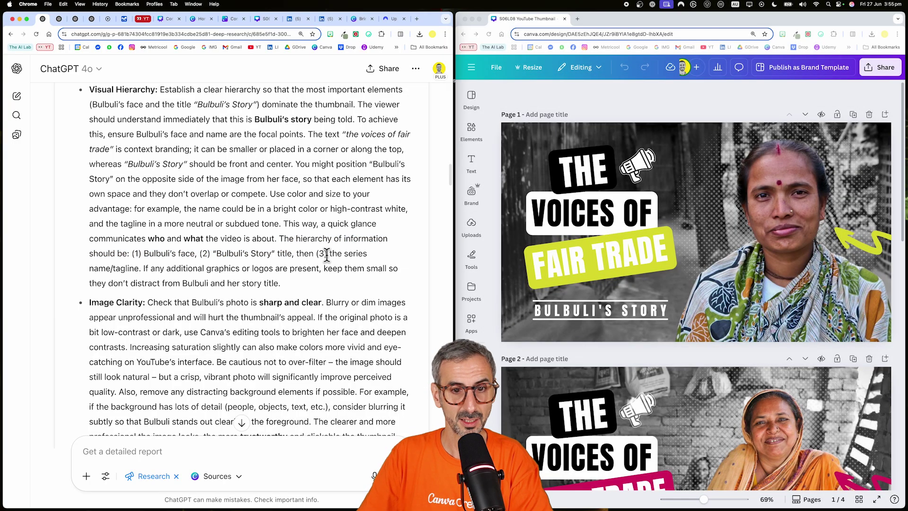
{"action": "left_click_drag", "start_coordinate": [316, 255], "coordinate": [145, 268]}
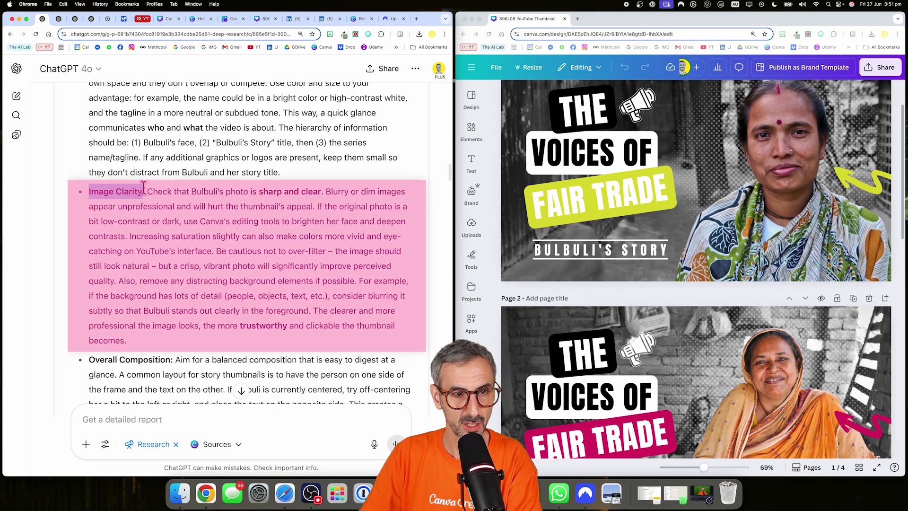
Step: Scroll the ChatGPT critique down to the 'Thumbnail 2: Amina's Story' heading, and the Canva pages to page 3 and back to page 1
{"action": "scroll", "coordinate": [85, 308], "scroll_direction": "down", "scroll_amount": 5}
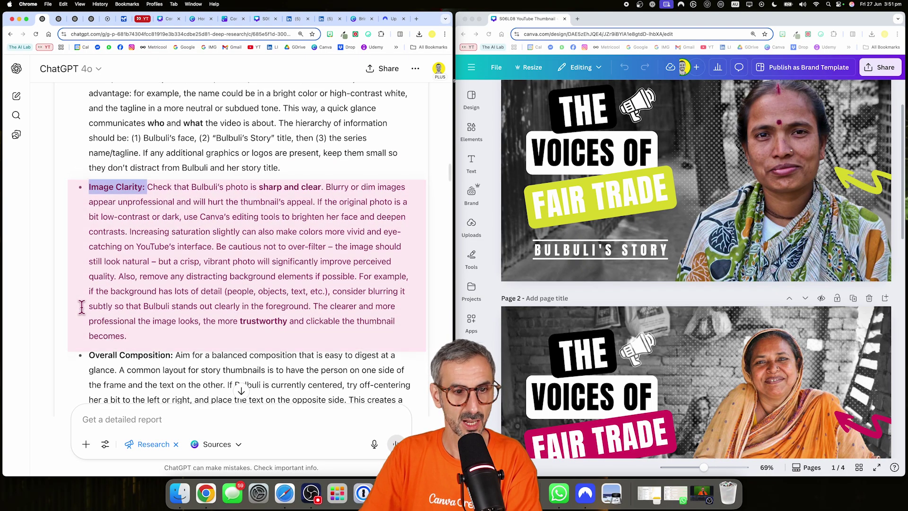
{"action": "scroll", "coordinate": [181, 337], "scroll_direction": "down", "scroll_amount": 7}
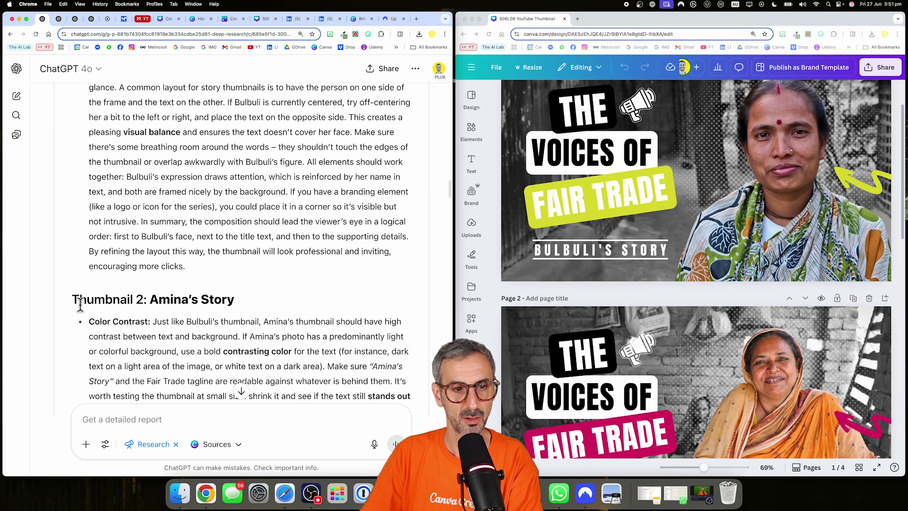
{"action": "left_click_drag", "start_coordinate": [78, 299], "coordinate": [237, 302]}
{"action": "scroll", "coordinate": [242, 310], "scroll_direction": "down", "scroll_amount": 4}
{"action": "scroll", "coordinate": [243, 310], "scroll_direction": "down", "scroll_amount": 4}
{"action": "scroll", "coordinate": [795, 394], "scroll_direction": "down", "scroll_amount": 2}
{"action": "scroll", "coordinate": [787, 373], "scroll_direction": "down", "scroll_amount": 10}
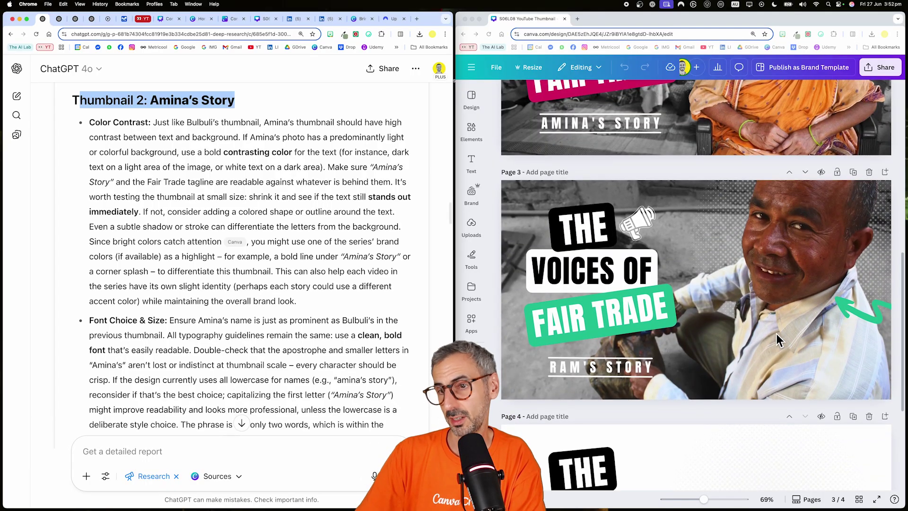
{"action": "scroll", "coordinate": [776, 334], "scroll_direction": "up", "scroll_amount": 15}
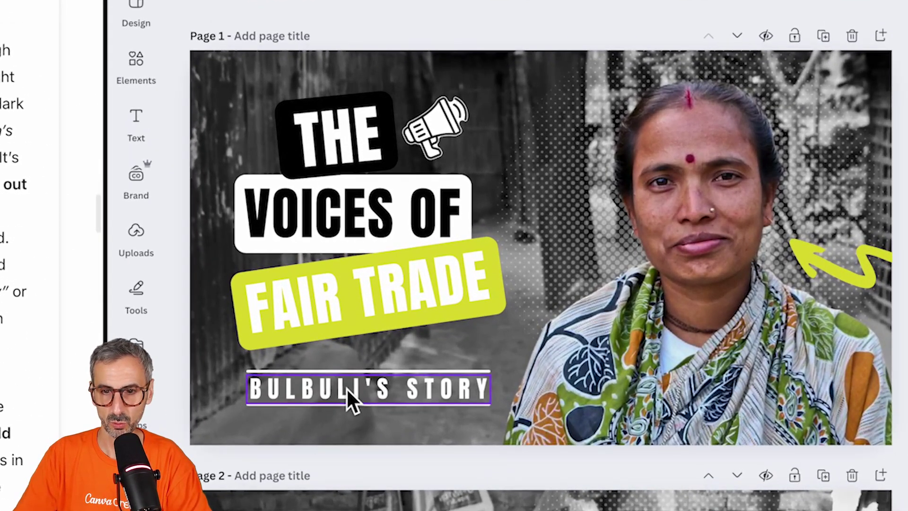
{"action": "left_click", "coordinate": [589, 312]}
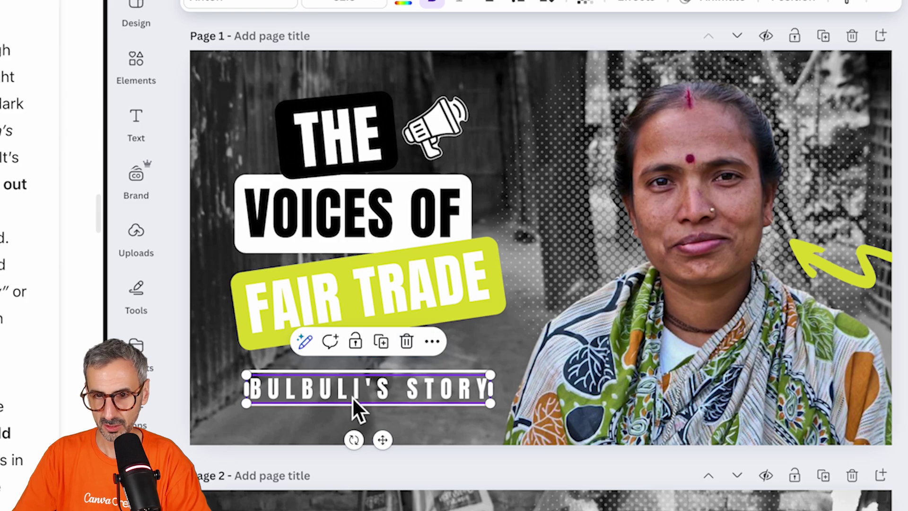